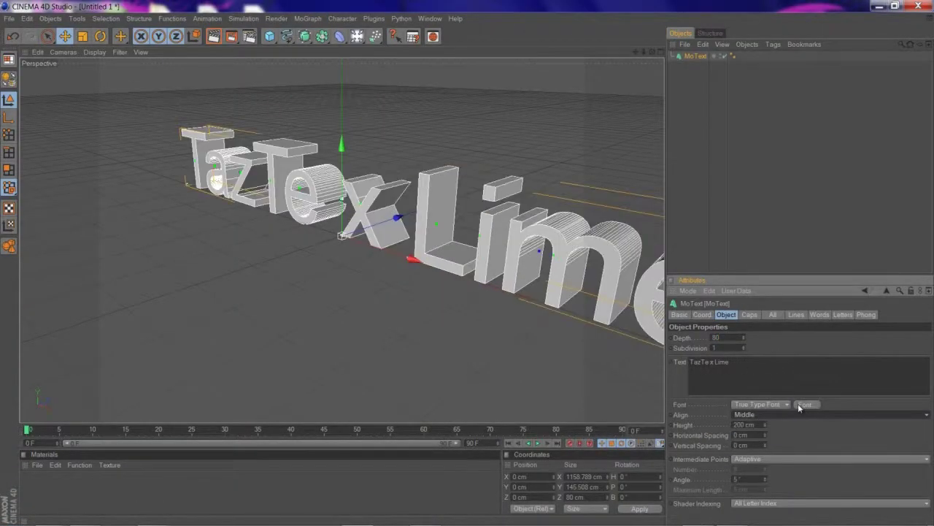
Pick a dotted block font for the TazTe x Lime text and open the new material's settings.
{"action": "left_click", "coordinate": [110, 190]}
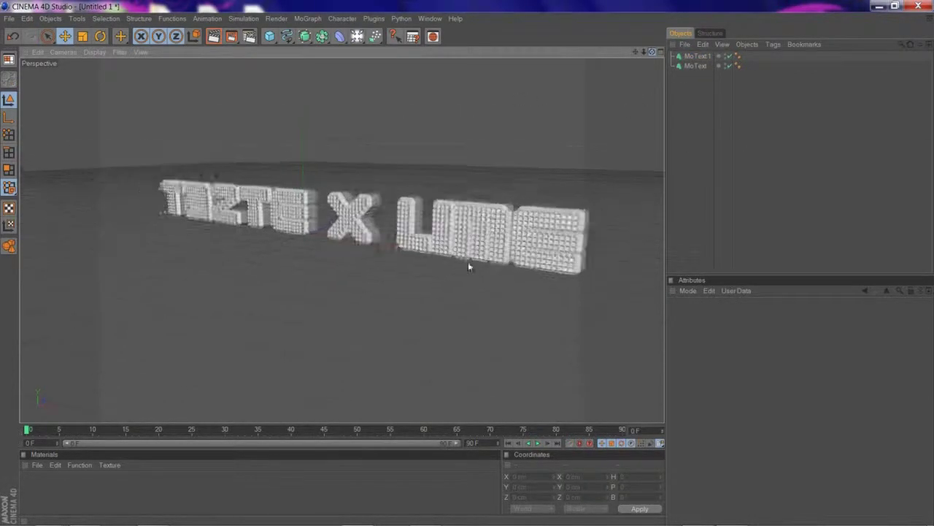
{"action": "double_click", "coordinate": [31, 492]}
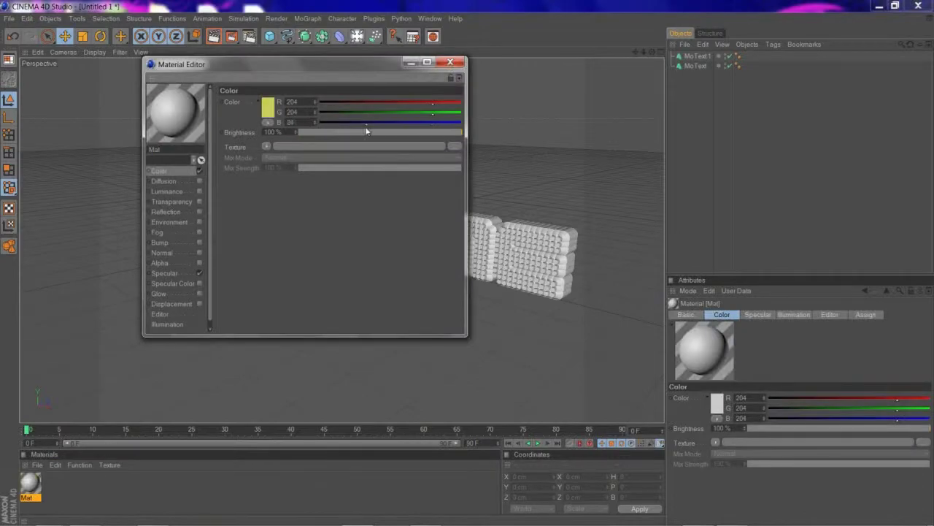
Enable luminance, transparency and reflection on the first material, with reflection around 19%.
{"action": "left_click", "coordinate": [199, 191]}
{"action": "left_click", "coordinate": [199, 200]}
{"action": "left_click", "coordinate": [200, 211]}
{"action": "left_click_drag", "start_coordinate": [453, 206], "coordinate": [334, 206]}
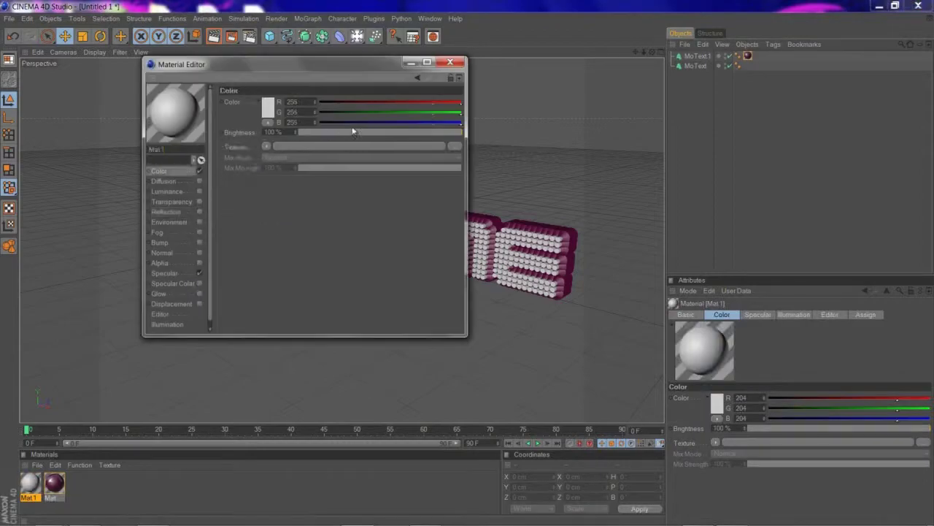
Make the second material purple with luminance, 11% transparency and reflection, and apply it to the text.
{"action": "left_click", "coordinate": [268, 106]}
{"action": "left_click", "coordinate": [248, 155]}
{"action": "left_click", "coordinate": [199, 191]}
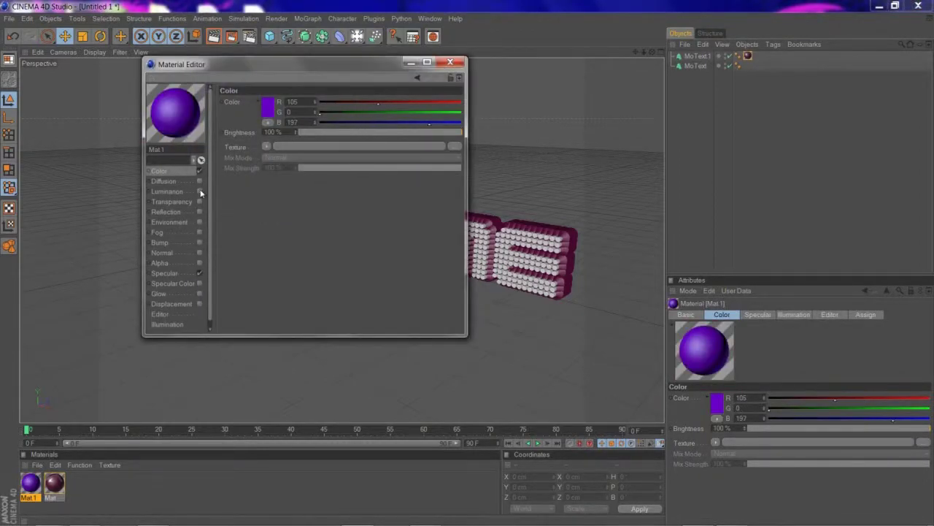
{"action": "left_click", "coordinate": [199, 200]}
{"action": "left_click_drag", "start_coordinate": [459, 132], "coordinate": [347, 132]}
{"action": "left_click", "coordinate": [199, 211]}
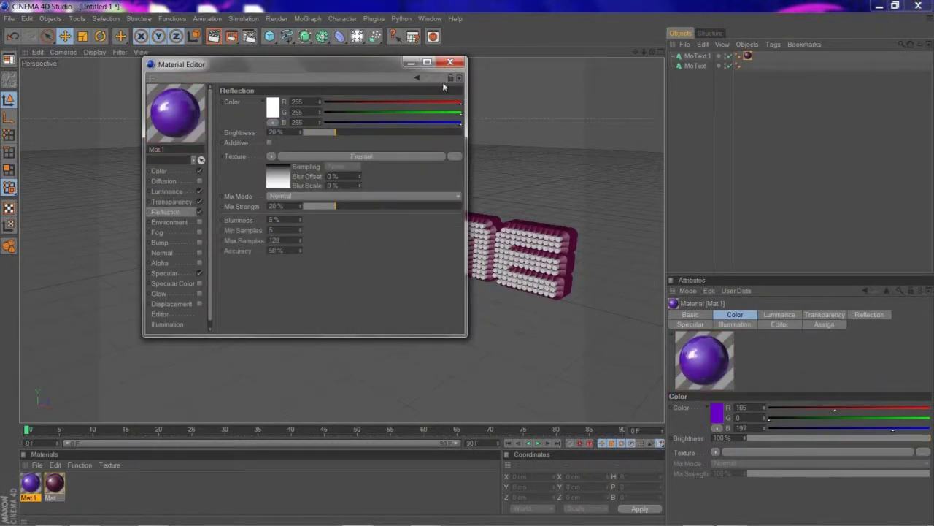
{"action": "left_click", "coordinate": [449, 62]}
{"action": "left_click_drag", "start_coordinate": [30, 482], "coordinate": [694, 66]}
{"action": "left_click", "coordinate": [695, 65]}
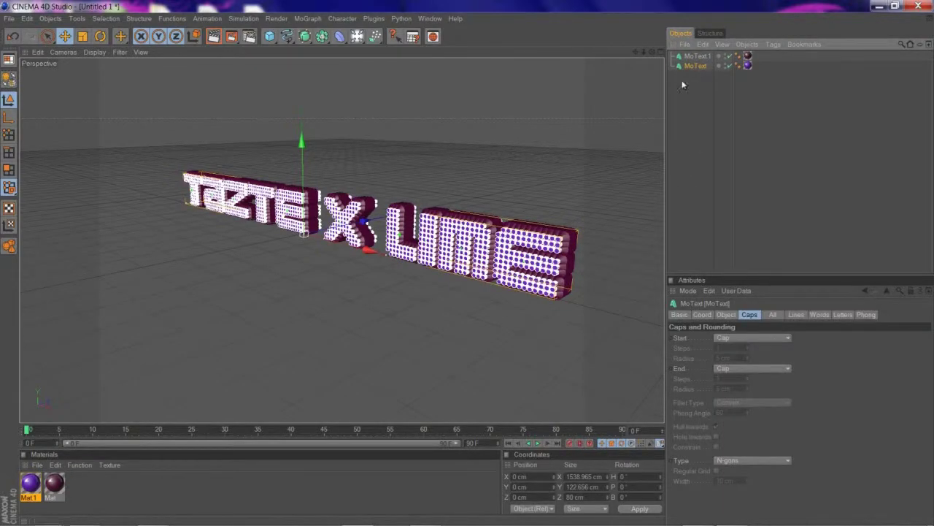
Convert the text object to editable letters and reorder the Lime letters in the hierarchy.
{"action": "key", "text": "c"}
{"action": "left_click", "coordinate": [682, 86]}
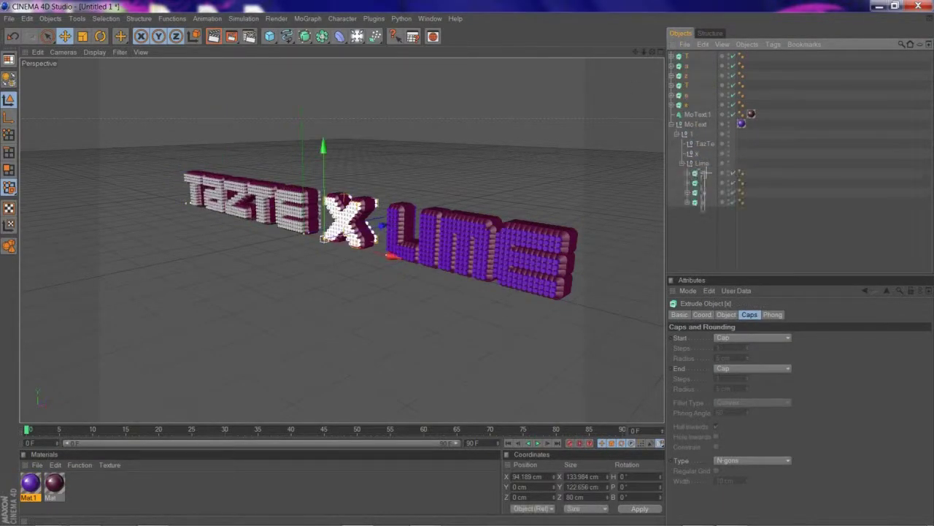
{"action": "left_click", "coordinate": [703, 136]}
{"action": "mouse_move", "coordinate": [703, 137]}
{"action": "left_mouse_down"}
{"action": "mouse_move", "coordinate": [740, 164]}
{"action": "mouse_move", "coordinate": [746, 144]}
{"action": "left_mouse_up"}
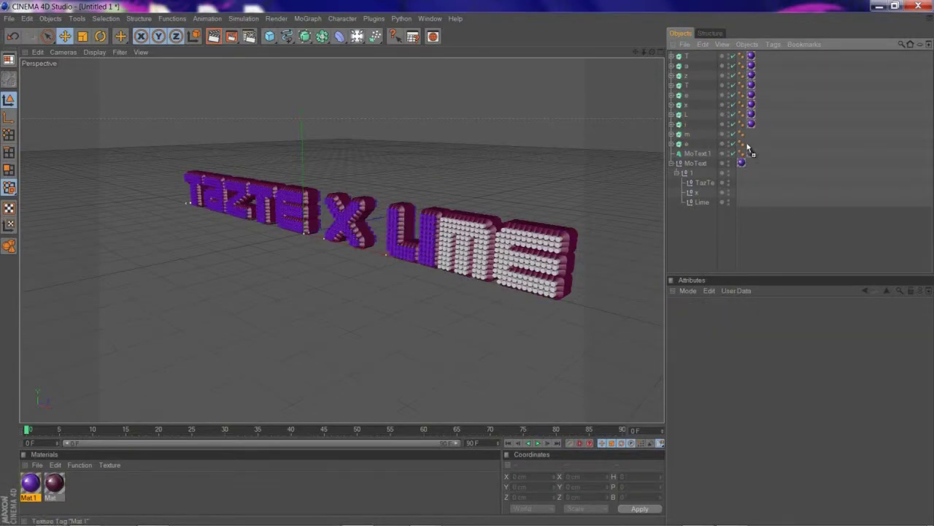
Expand MoText 1 into separate TazTe letters and apply the magenta material to them.
{"action": "left_click", "coordinate": [697, 154]}
{"action": "left_click", "coordinate": [682, 173]}
{"action": "left_click", "coordinate": [692, 173]}
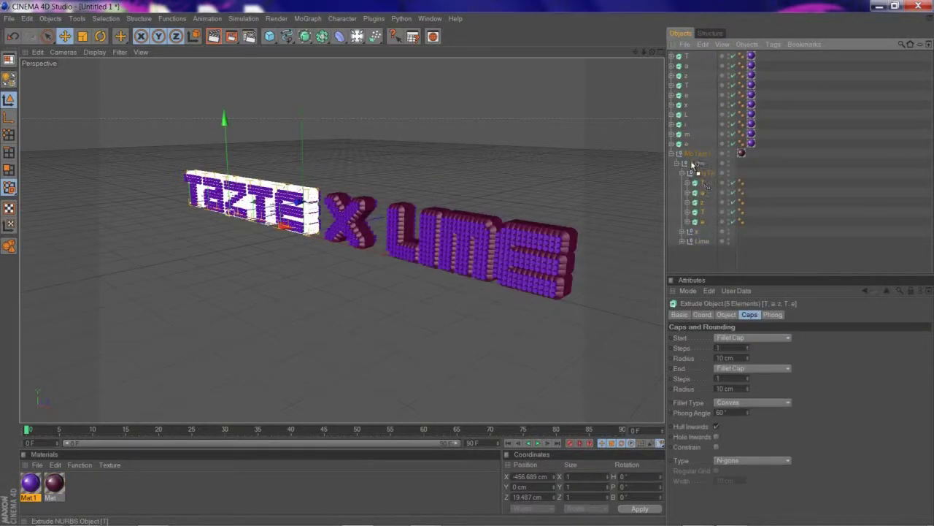
{"action": "left_click", "coordinate": [683, 235]}
{"action": "mouse_move", "coordinate": [741, 229]}
{"action": "left_mouse_down"}
{"action": "mouse_move", "coordinate": [752, 140]}
{"action": "mouse_move", "coordinate": [749, 198]}
{"action": "left_mouse_up"}
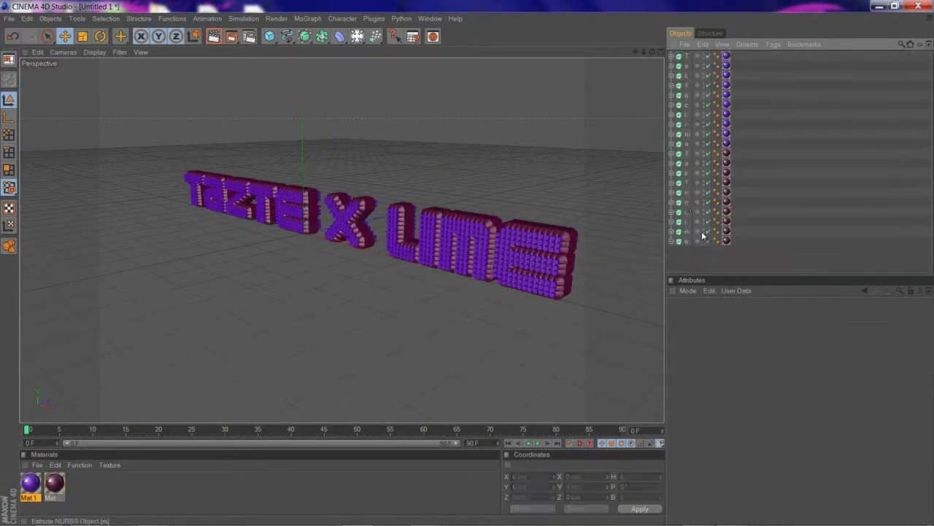
{"action": "left_click", "coordinate": [685, 58]}
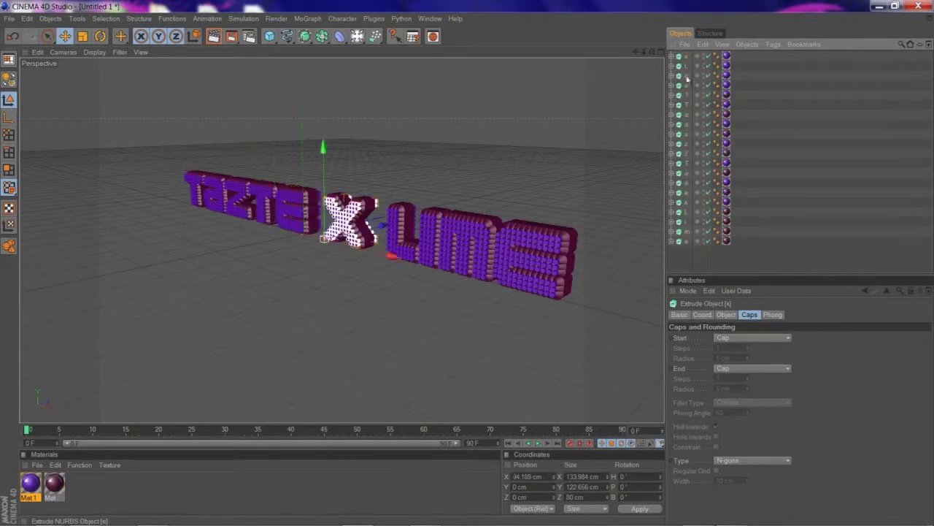
{"action": "left_click", "coordinate": [690, 231]}
Wrap each letter, from L back to the T letters, in its own null group.
{"action": "left_click", "coordinate": [692, 240]}
{"action": "left_click", "coordinate": [695, 176]}
{"action": "key", "text": "alt+g"}
{"action": "left_click", "coordinate": [689, 146]}
{"action": "key", "text": "alt+g"}
{"action": "left_click", "coordinate": [690, 110]}
{"action": "key", "text": "alt+g"}
{"action": "left_click", "coordinate": [692, 56]}
{"action": "key", "text": "alt+g"}
Rotate the X letter about 40 degrees and shift the Z letter slightly.
{"action": "key", "text": "r"}
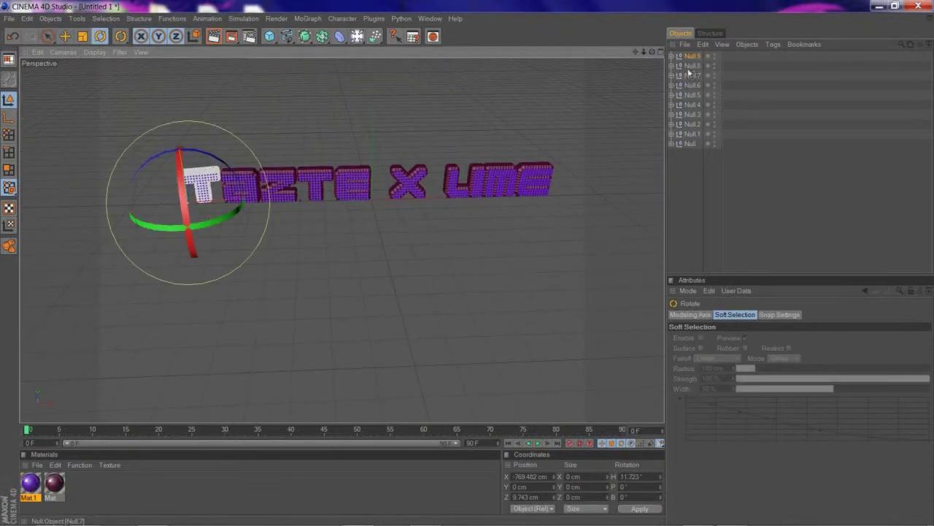
{"action": "key", "text": "Down"}
{"action": "key", "text": "Down"}
{"action": "key", "text": "Down"}
{"action": "key", "text": "Down"}
{"action": "key", "text": "Down"}
{"action": "key", "text": "Down"}
{"action": "key", "text": "Up"}
{"action": "key", "text": "Up"}
{"action": "left_click_drag", "start_coordinate": [437, 219], "coordinate": [457, 202]}
{"action": "left_click", "coordinate": [688, 175]}
{"action": "left_click", "coordinate": [695, 59]}
{"action": "key", "text": "Down"}
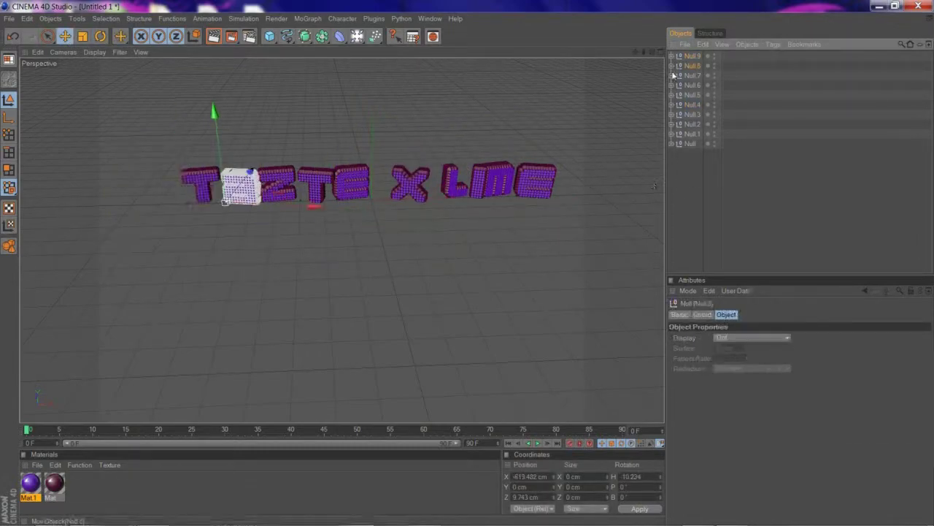
{"action": "key", "text": "Down"}
{"action": "key", "text": "e"}
{"action": "left_click_drag", "start_coordinate": [323, 197], "coordinate": [468, 268]}
{"action": "mouse_move", "coordinate": [243, 179]}
{"action": "left_mouse_down"}
{"action": "mouse_move", "coordinate": [363, 160]}
{"action": "mouse_move", "coordinate": [467, 263]}
{"action": "left_mouse_up"}
{"action": "key", "text": "Down"}
{"action": "key", "text": "Down"}
Try enlarging the X letter, undo it, and frame the text larger and front-on.
{"action": "left_click", "coordinate": [83, 36]}
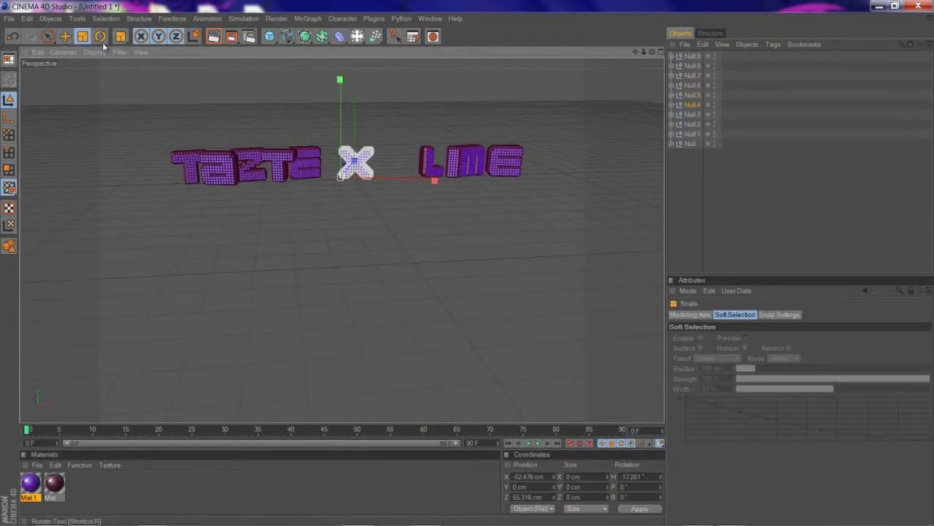
{"action": "left_click_drag", "start_coordinate": [428, 261], "coordinate": [467, 262]}
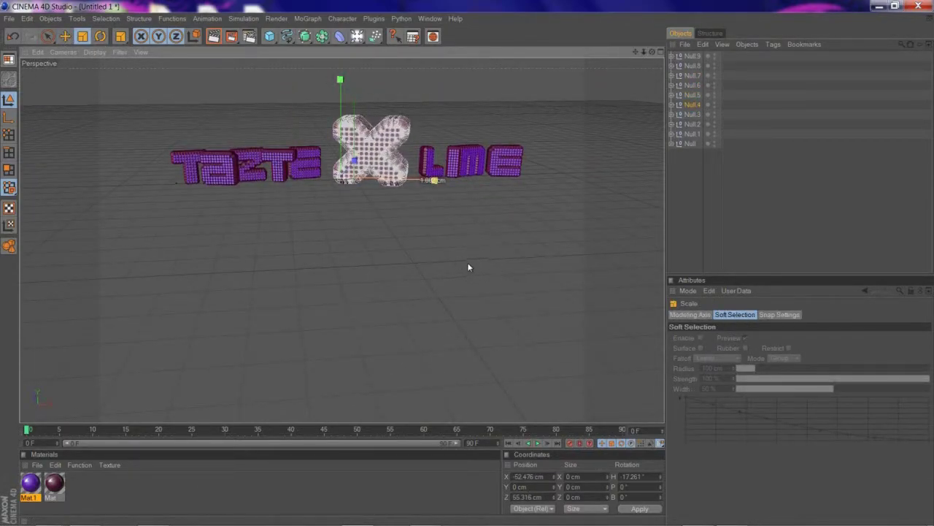
{"action": "key", "text": "ctrl+z"}
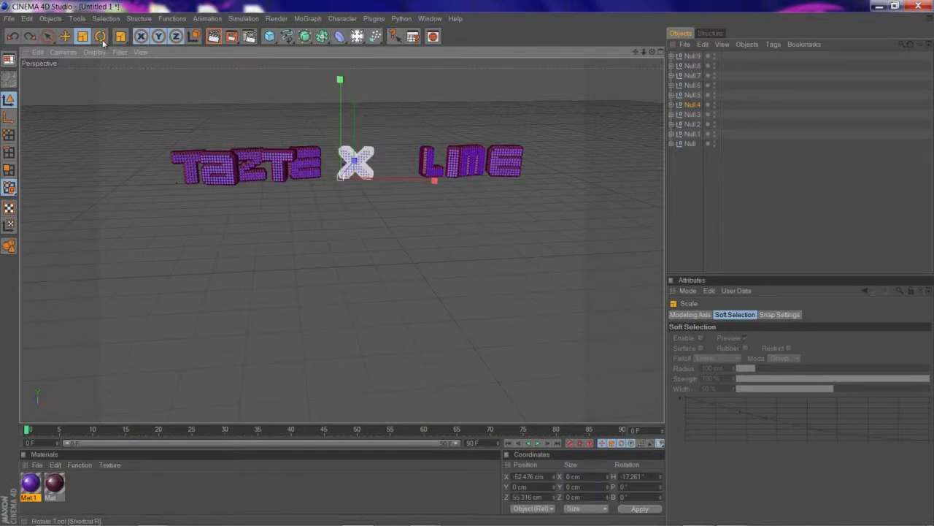
{"action": "key", "text": "Down"}
{"action": "key", "text": "Down"}
{"action": "left_click_drag", "start_coordinate": [469, 267], "coordinate": [468, 267]}
{"action": "key", "text": "Down"}
{"action": "key", "text": "Down"}
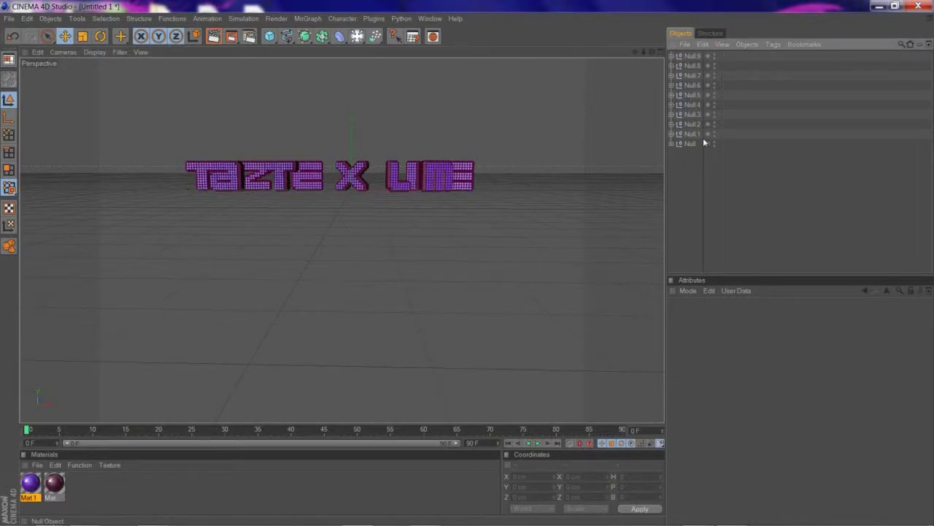
{"action": "left_click_drag", "start_coordinate": [589, 122], "coordinate": [463, 250]}
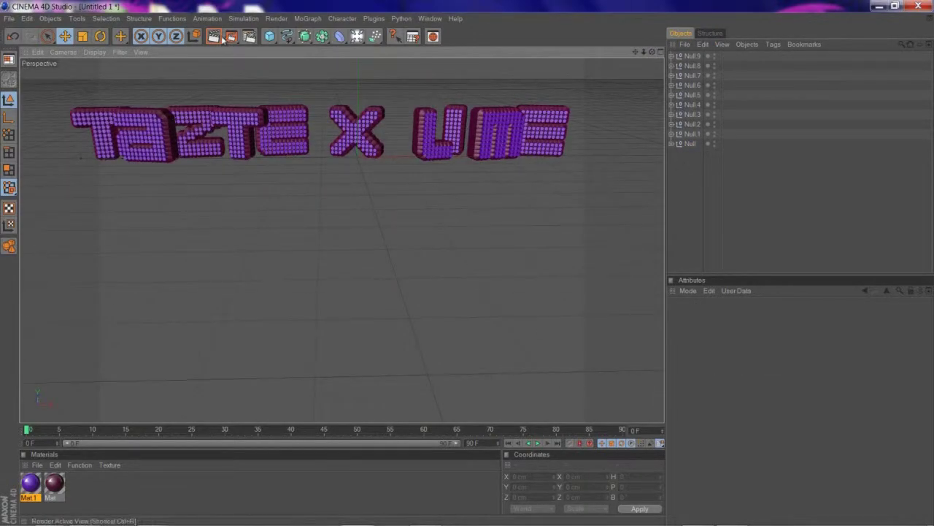
Set the render output file to 'TazTe x Lime', add Ambient Occlusion, and render.
{"action": "left_click", "coordinate": [249, 35]}
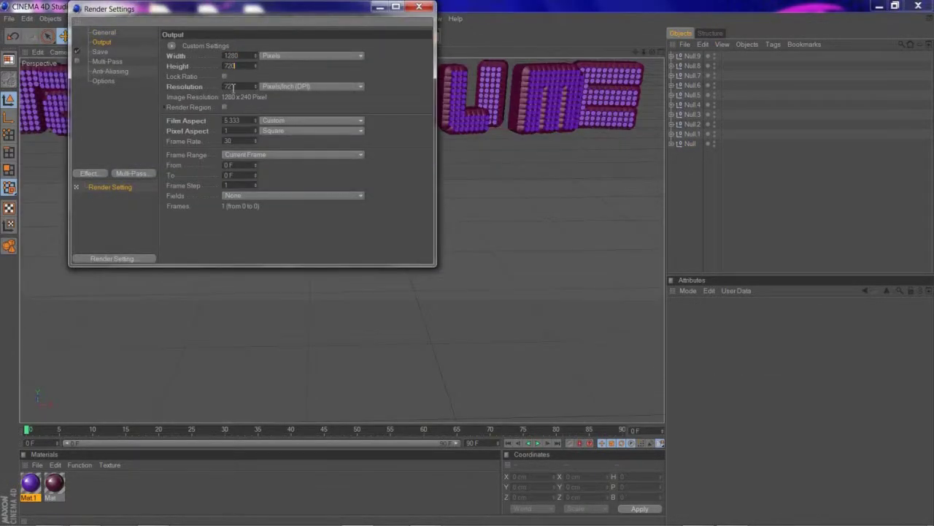
{"action": "left_click", "coordinate": [91, 42]}
{"action": "left_click", "coordinate": [420, 54]}
{"action": "type", "text": "TazTe x Lime"}
{"action": "key", "text": "Return"}
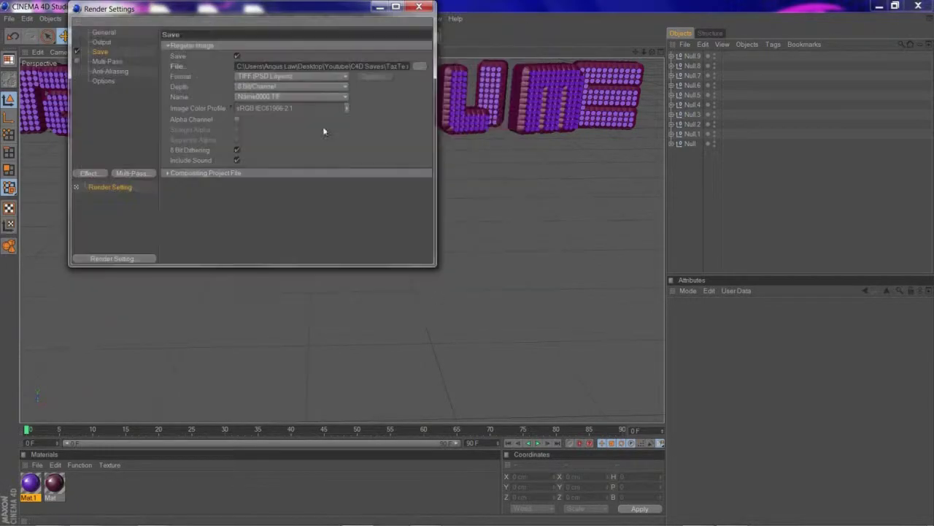
{"action": "left_click", "coordinate": [89, 173]}
{"action": "left_click", "coordinate": [419, 7]}
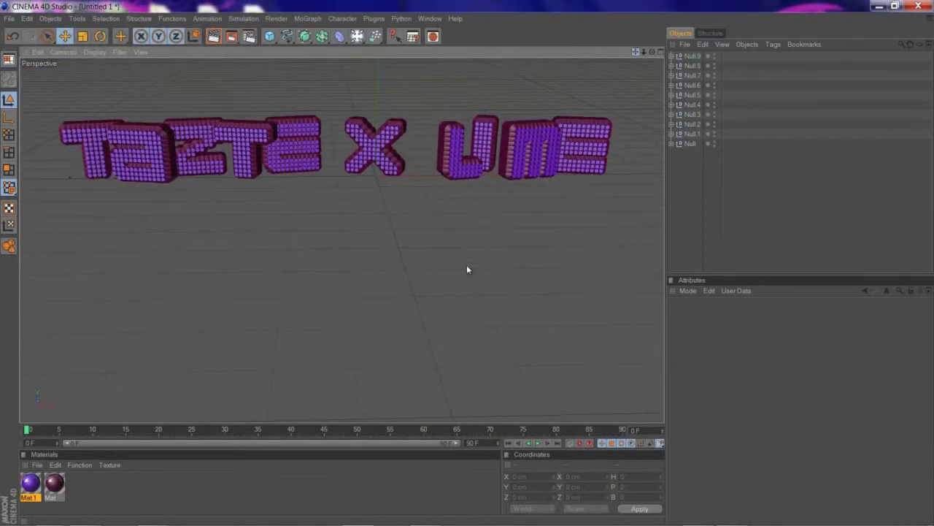
{"action": "left_click", "coordinate": [232, 36]}
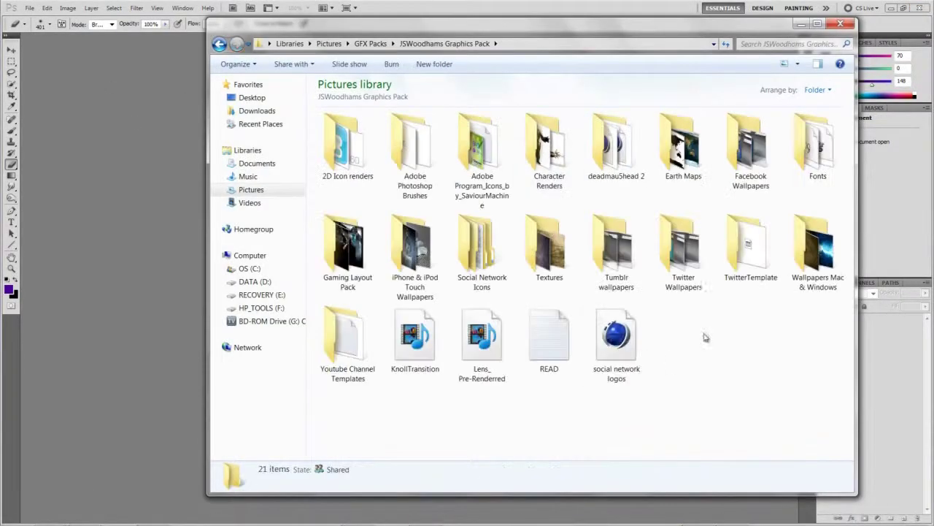
Open LONG TEMPLATE.jpg from the Youtube Channel Templates folder into Photoshop.
{"action": "double_click", "coordinate": [347, 336]}
{"action": "double_click", "coordinate": [483, 144]}
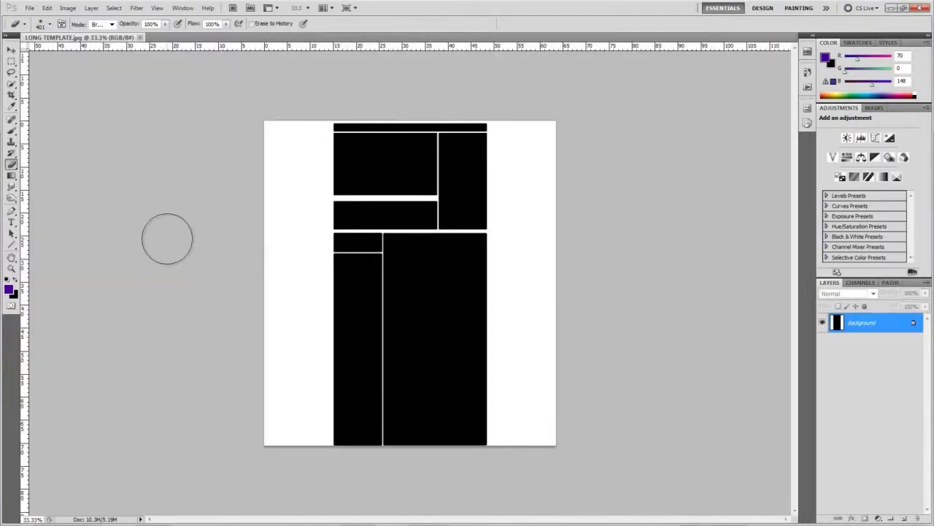
Unlock the Background into an editable layer and add a new empty layer.
{"action": "double_click", "coordinate": [862, 322]}
{"action": "key", "text": "Return"}
{"action": "key", "text": "v"}
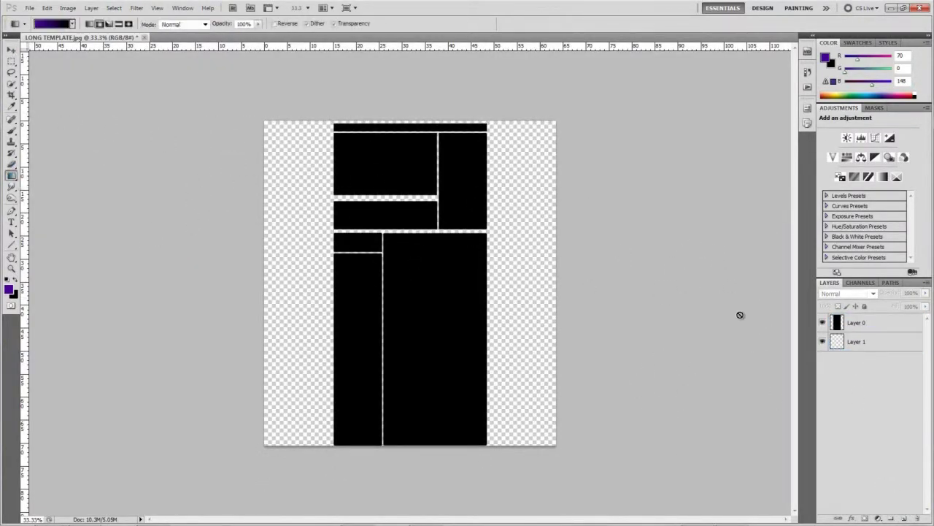
Draw a purple-to-black radial gradient from the centre and commit the placed TazTe x Lime render.
{"action": "left_click_drag", "start_coordinate": [410, 280], "coordinate": [263, 277]}
{"action": "key", "text": "ctrl+z"}
{"action": "left_click_drag", "start_coordinate": [410, 280], "coordinate": [264, 277]}
{"action": "key", "text": "ctrl+z"}
{"action": "key", "text": "ctrl+z"}
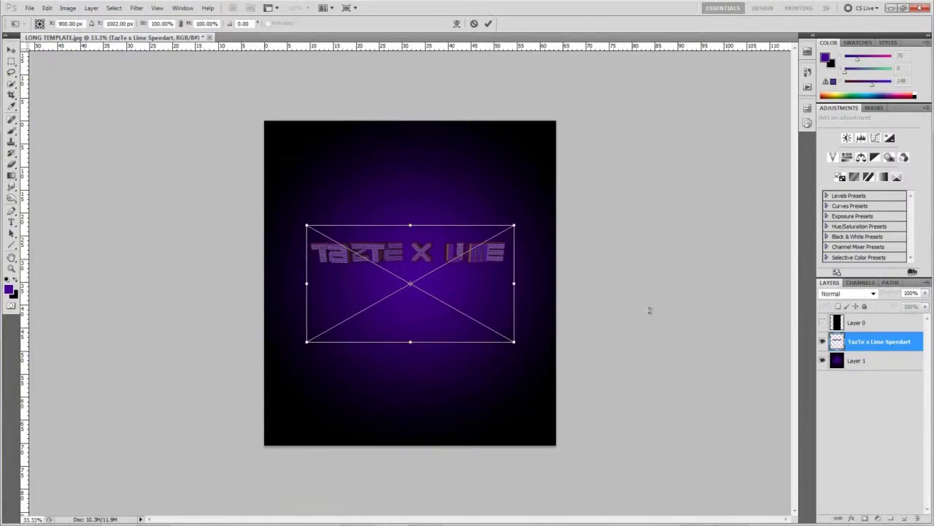
{"action": "key", "text": "Return"}
{"action": "left_click", "coordinate": [823, 321]}
Scale the vertical TazTe x Lime render to about 124% and position it over the left stripe.
{"action": "key", "text": "ctrl+t"}
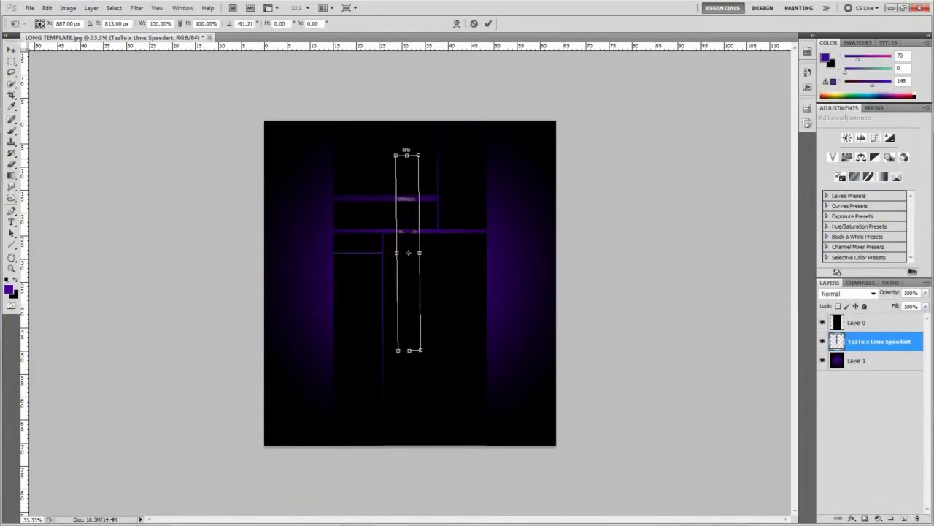
{"action": "left_click_drag", "start_coordinate": [408, 253], "coordinate": [324, 259]}
{"action": "left_click_drag", "start_coordinate": [339, 355], "coordinate": [349, 271]}
{"action": "left_click", "coordinate": [488, 24]}
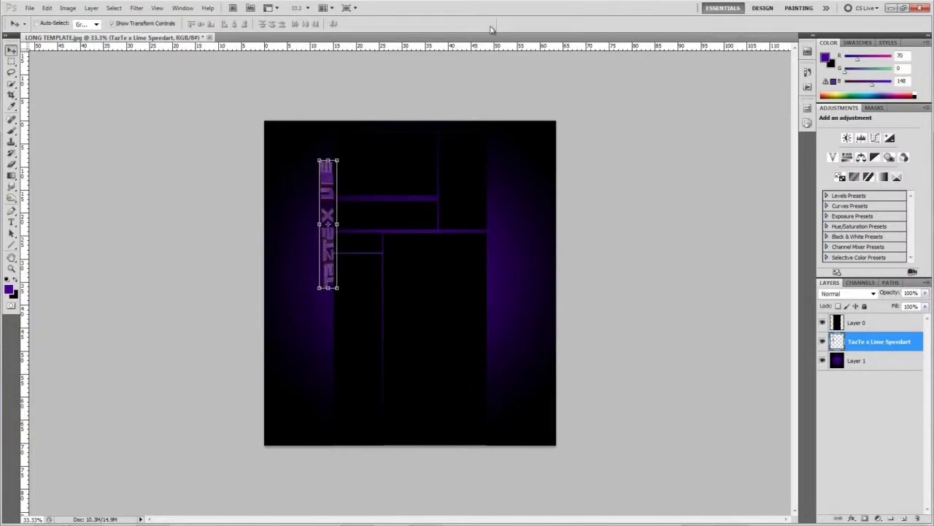
{"action": "left_click_drag", "start_coordinate": [318, 288], "coordinate": [316, 301]}
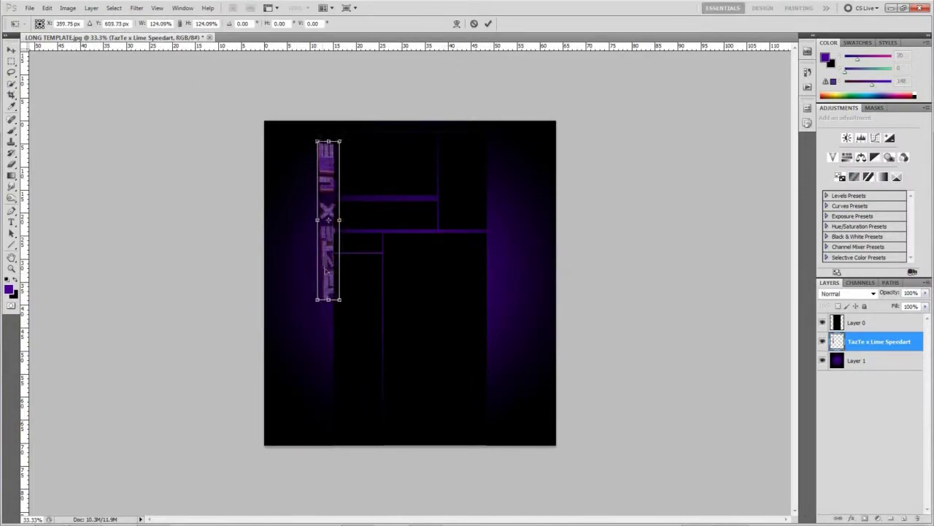
{"action": "left_click_drag", "start_coordinate": [323, 269], "coordinate": [320, 328]}
{"action": "left_click_drag", "start_coordinate": [326, 224], "coordinate": [328, 178]}
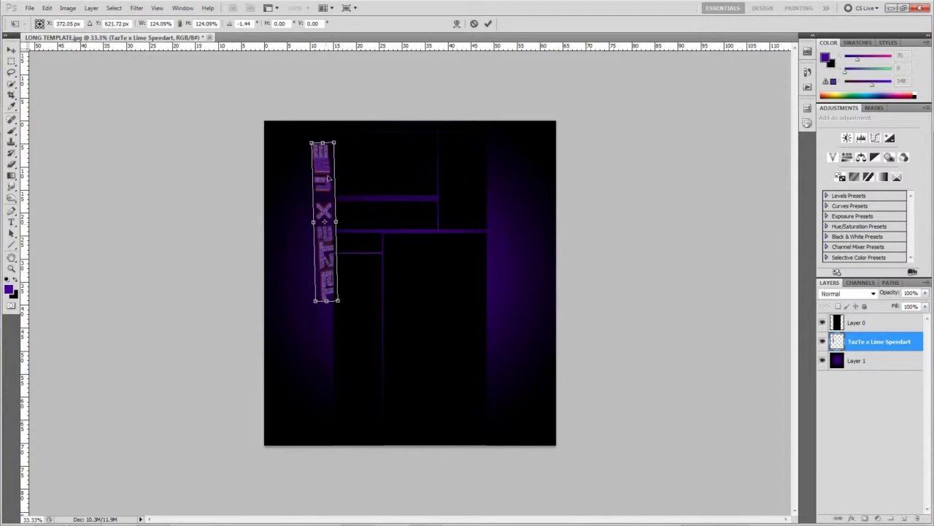
{"action": "left_click", "coordinate": [489, 23]}
{"action": "right_click", "coordinate": [333, 291]}
{"action": "left_click", "coordinate": [394, 375]}
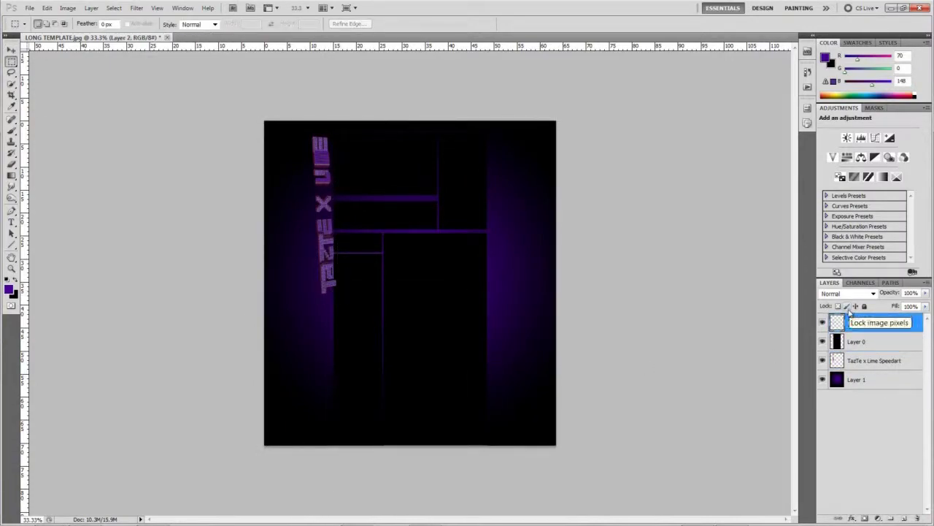
{"action": "key", "text": "v"}
{"action": "key", "text": "alt+bracketleft"}
{"action": "right_click", "coordinate": [347, 294]}
{"action": "left_click", "coordinate": [392, 375]}
{"action": "left_click_drag", "start_coordinate": [314, 219], "coordinate": [345, 235]}
{"action": "right_click", "coordinate": [332, 224]}
{"action": "left_click", "coordinate": [379, 315]}
{"action": "right_click", "coordinate": [325, 229]}
{"action": "left_click", "coordinate": [372, 319]}
{"action": "key", "text": "Return"}
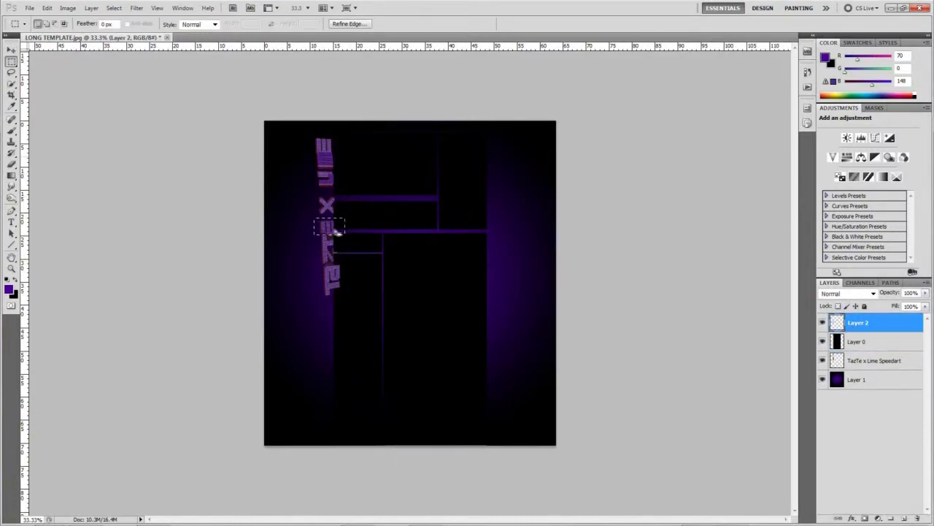
{"action": "right_click", "coordinate": [332, 223]}
{"action": "left_click", "coordinate": [372, 321]}
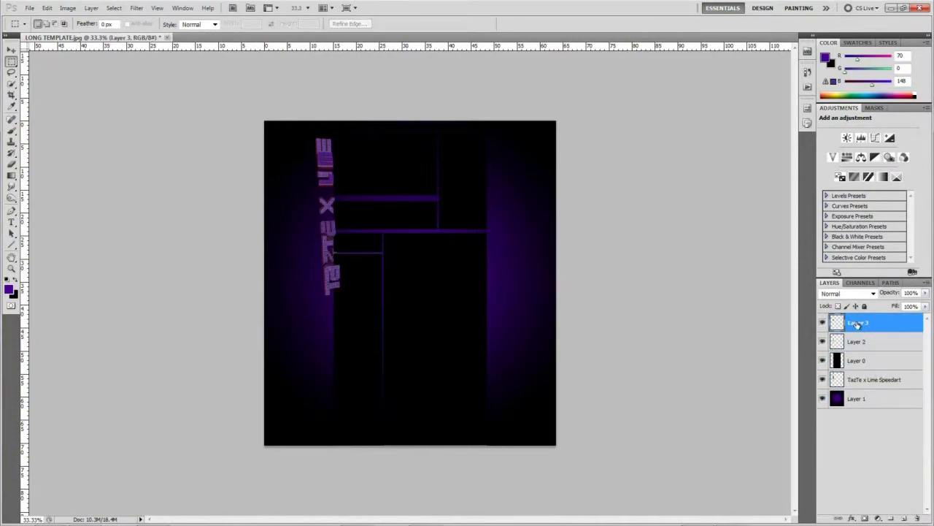
{"action": "left_click", "coordinate": [870, 429]}
{"action": "key", "text": "v"}
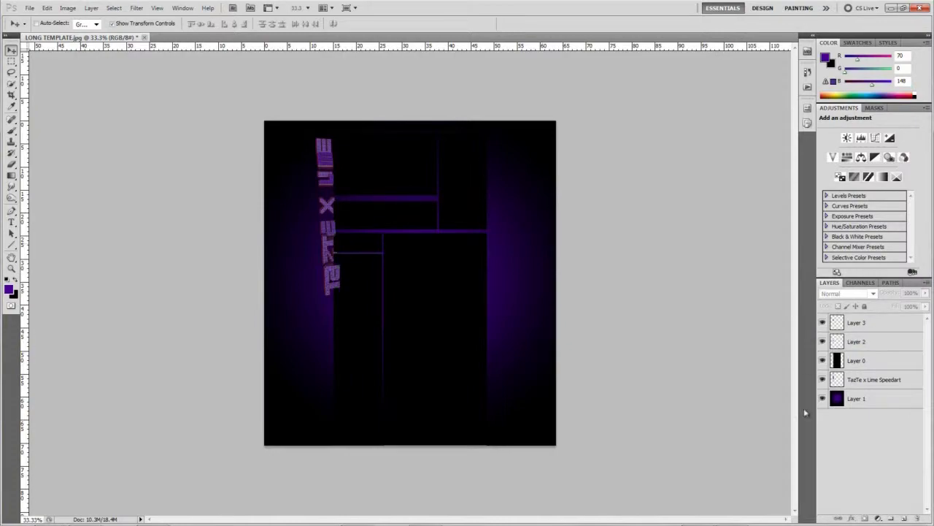
{"action": "key", "text": "Delete"}
{"action": "left_click", "coordinate": [876, 343]}
{"action": "right_click", "coordinate": [876, 343]}
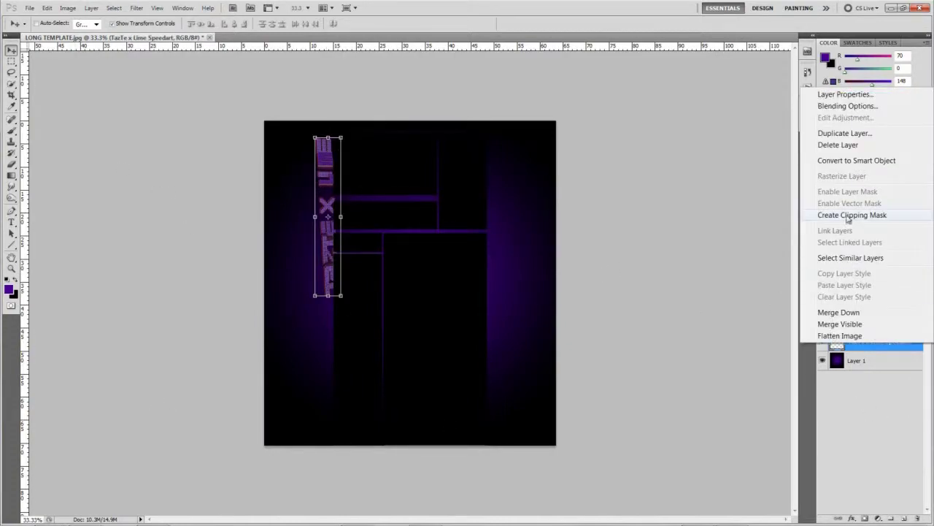
Duplicate the TazTe x Lime layer, rotate the copy onto the right stripe, and send it beneath Layer 0.
{"action": "left_click", "coordinate": [846, 139]}
{"action": "key", "text": "Return"}
{"action": "left_click_drag", "start_coordinate": [332, 146], "coordinate": [496, 199]}
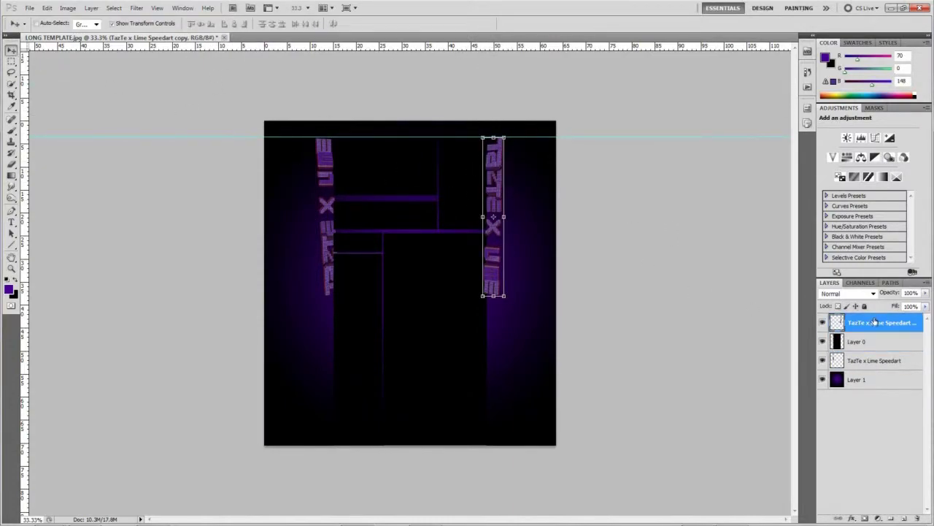
{"action": "key", "text": "ctrl+bracketleft"}
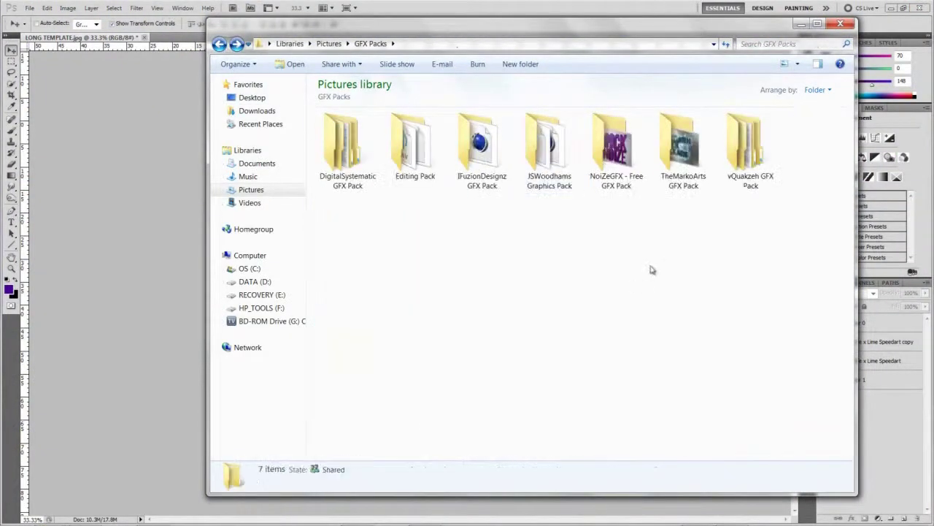
Browse the 'some nice renders' folder to find render 15 for placing.
{"action": "double_click", "coordinate": [480, 146]}
{"action": "scroll", "coordinate": [645, 276], "scroll_direction": "down", "scroll_amount": 5}
{"action": "scroll", "coordinate": [644, 275], "scroll_direction": "down", "scroll_amount": 5}
{"action": "scroll", "coordinate": [645, 275], "scroll_direction": "down", "scroll_amount": 5}
{"action": "scroll", "coordinate": [644, 275], "scroll_direction": "up", "scroll_amount": 10}
{"action": "scroll", "coordinate": [644, 275], "scroll_direction": "up", "scroll_amount": 10}
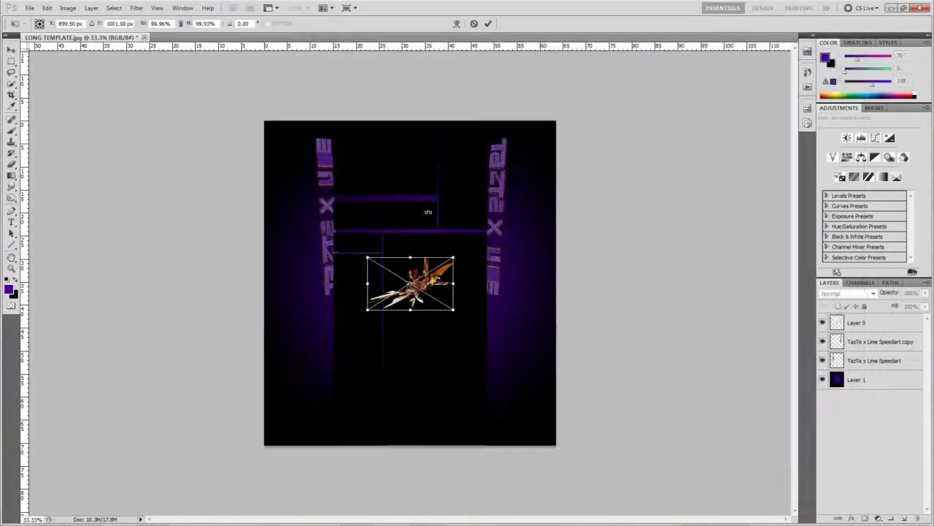
Enlarge render 15 on the left side and move its layer behind the other artwork.
{"action": "left_click_drag", "start_coordinate": [435, 328], "coordinate": [538, 382]}
{"action": "left_click_drag", "start_coordinate": [401, 202], "coordinate": [386, 96]}
{"action": "left_click_drag", "start_coordinate": [460, 233], "coordinate": [355, 232]}
{"action": "key", "text": "Return"}
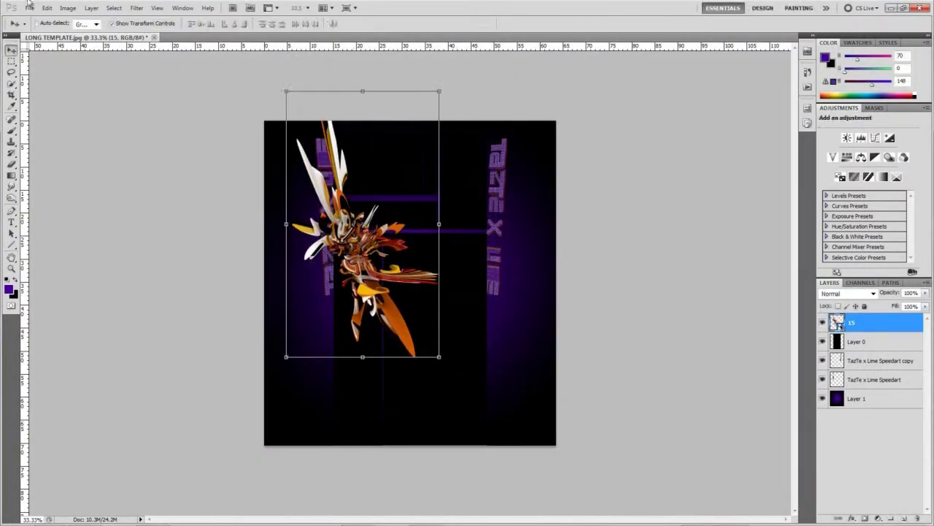
{"action": "left_click_drag", "start_coordinate": [869, 322], "coordinate": [871, 386]}
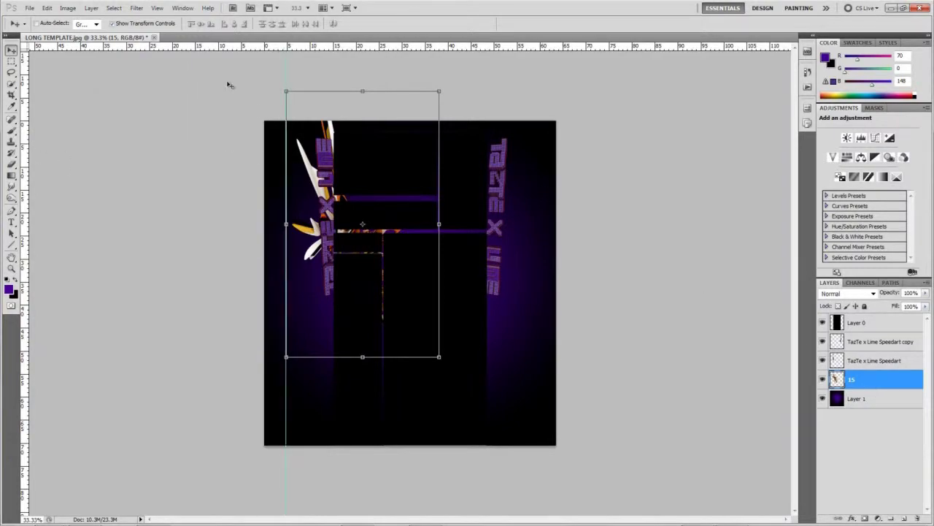
Duplicate render 15, flip the copy horizontally, and move it to the right side.
{"action": "right_click", "coordinate": [869, 379]}
{"action": "left_click", "coordinate": [847, 146]}
{"action": "key", "text": "Return"}
{"action": "key", "text": "ctrl+t"}
{"action": "left_click_drag", "start_coordinate": [438, 223], "coordinate": [136, 223]}
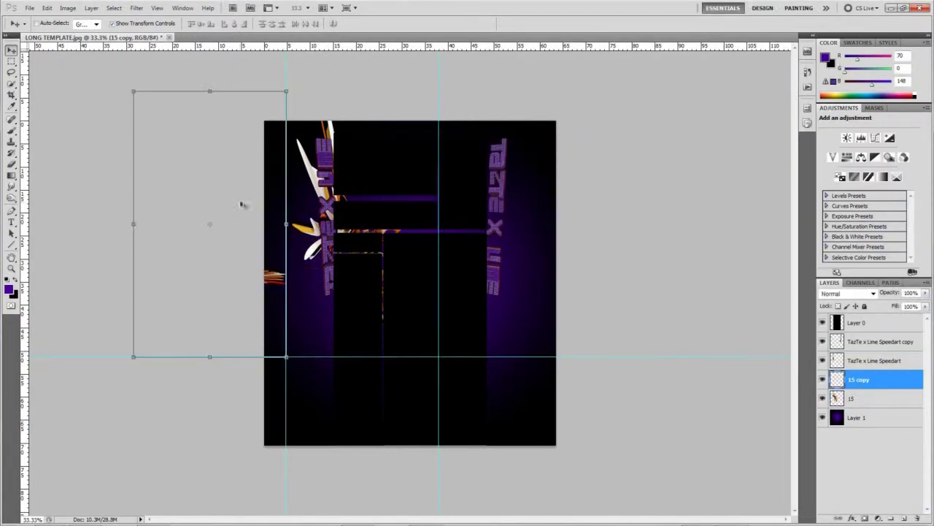
{"action": "left_click_drag", "start_coordinate": [240, 202], "coordinate": [392, 202]}
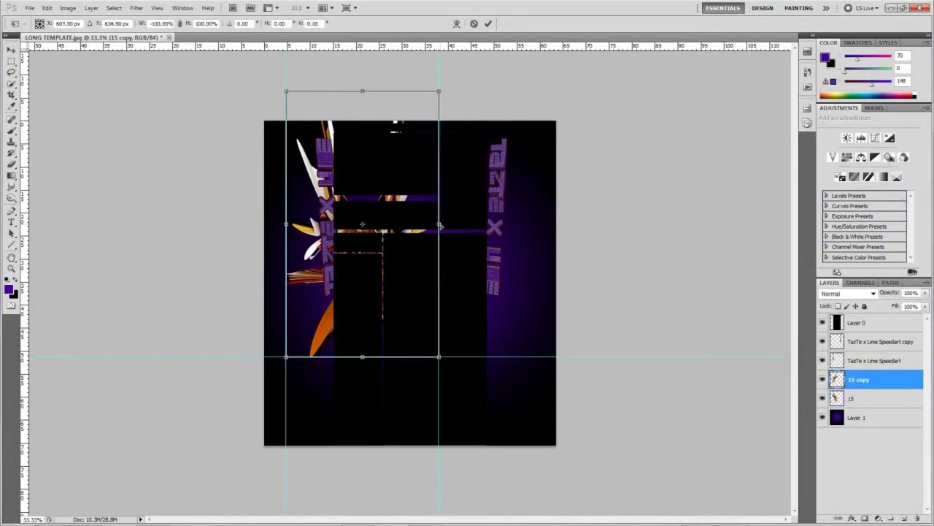
{"action": "left_click_drag", "start_coordinate": [440, 226], "coordinate": [538, 225]}
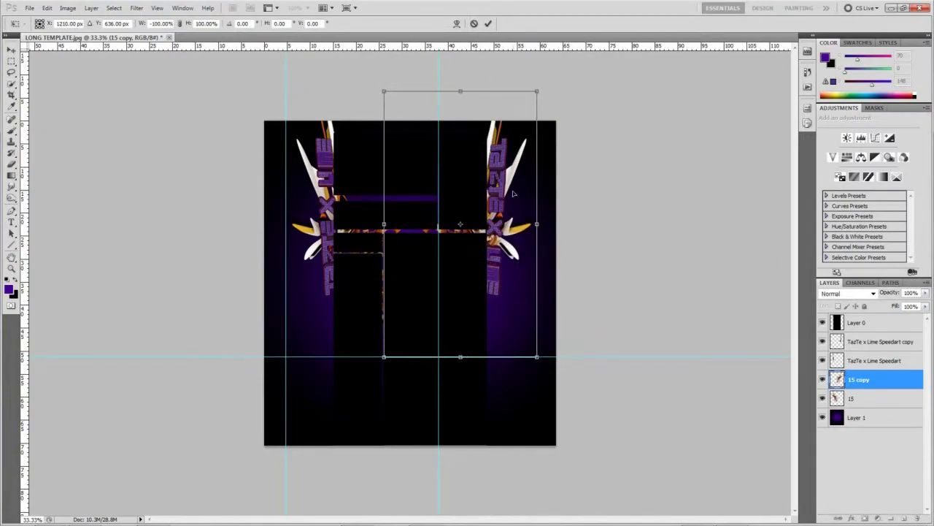
{"action": "left_click", "coordinate": [488, 24]}
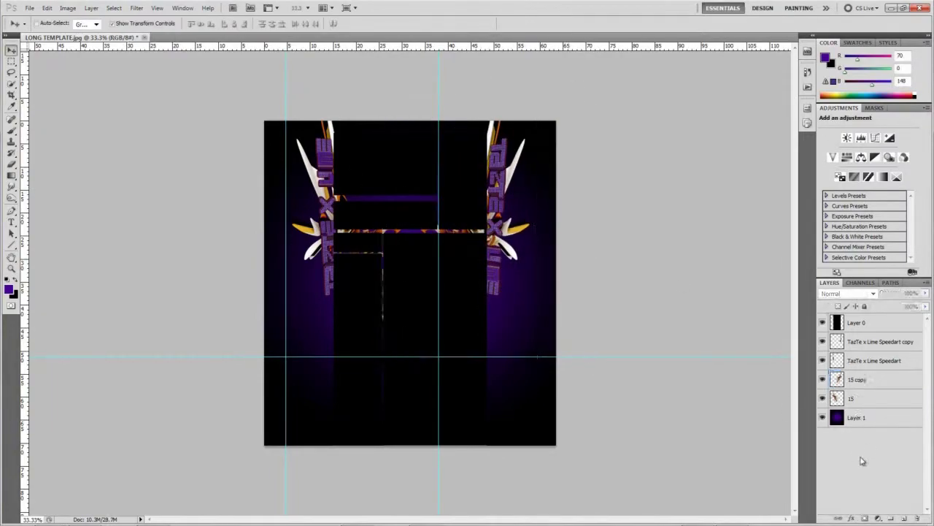
Merge the two render layers, shift their hue to mute the orange, and place Big Blue_00000.
{"action": "right_click", "coordinate": [878, 383]}
{"action": "left_click", "coordinate": [862, 376]}
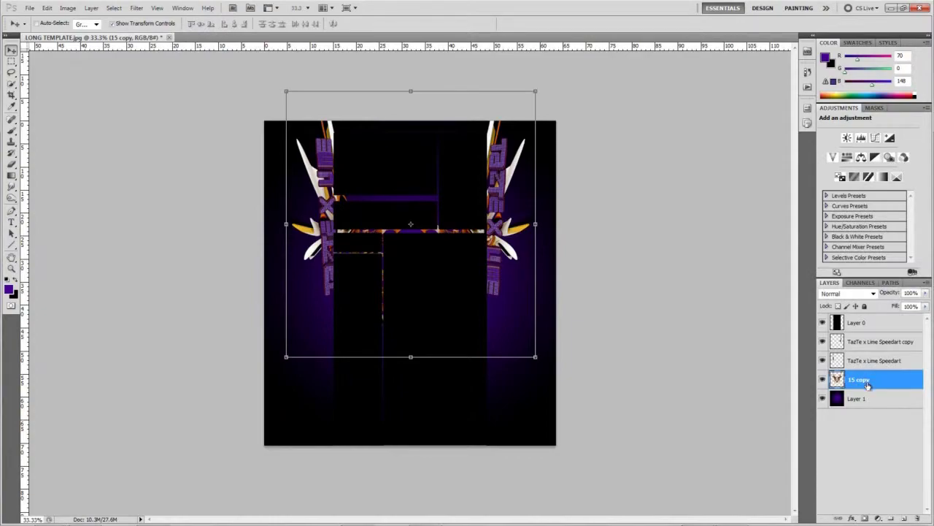
{"action": "key", "text": "ctrl+u"}
{"action": "left_click_drag", "start_coordinate": [311, 241], "coordinate": [333, 248]}
{"action": "key", "text": "Return"}
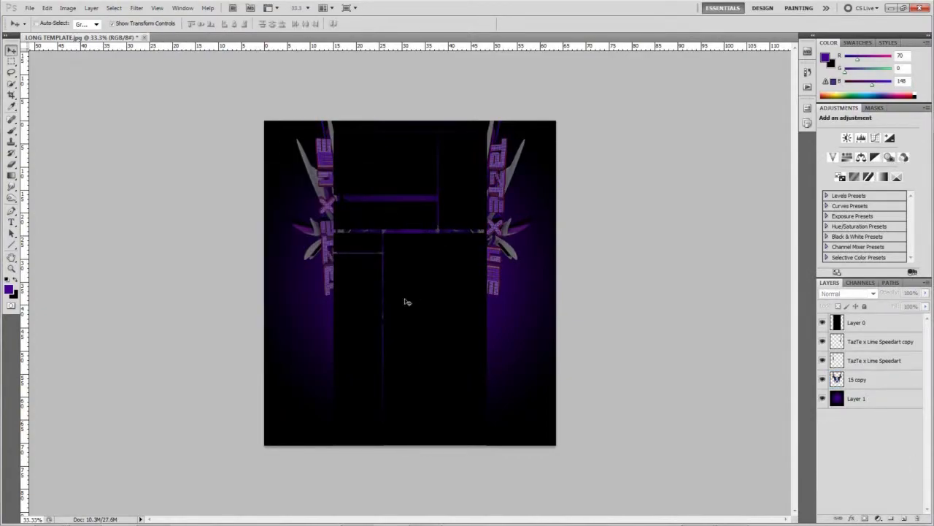
{"action": "left_click_drag", "start_coordinate": [736, 144], "coordinate": [316, 298]}
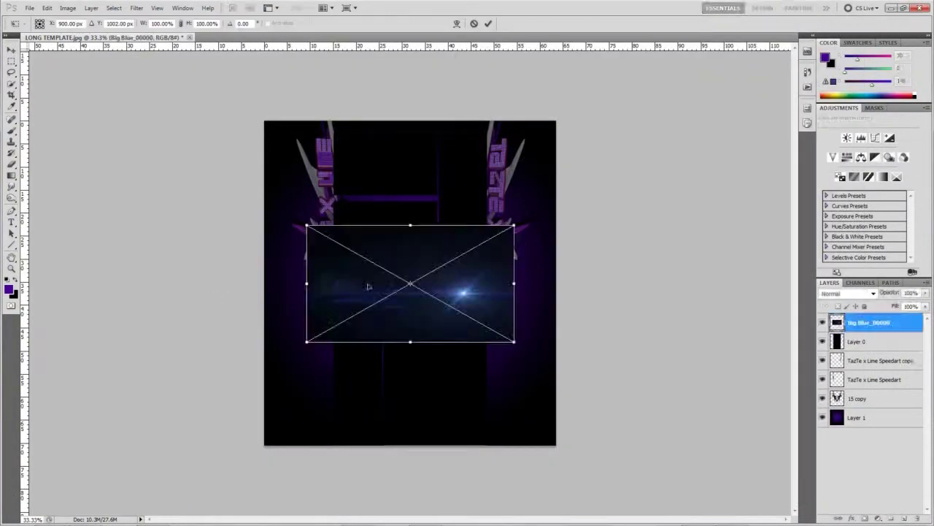
Rotate the Big Blue flare vertical, set it to Screen, and move it below 15 copy.
{"action": "left_click_drag", "start_coordinate": [520, 286], "coordinate": [377, 117]}
{"action": "key", "text": "Return"}
{"action": "key", "text": "shift+alt+s"}
{"action": "left_click_drag", "start_coordinate": [515, 303], "coordinate": [482, 274]}
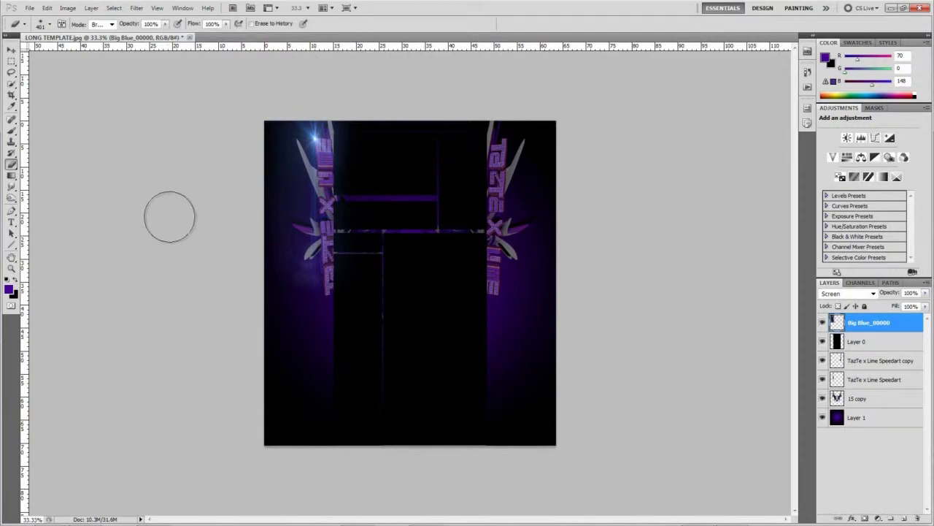
{"action": "key", "text": "v"}
{"action": "left_click_drag", "start_coordinate": [868, 321], "coordinate": [873, 406]}
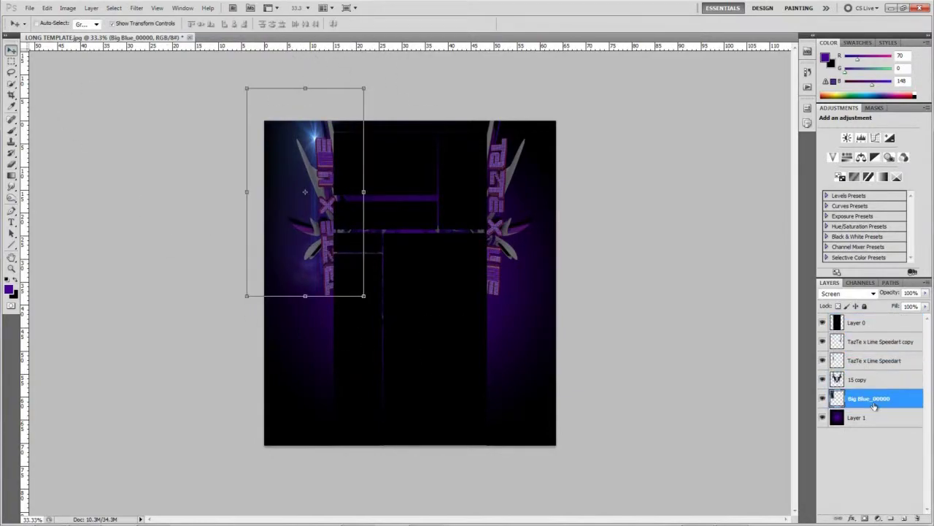
Duplicate the flare and align the copy over the right text stripe.
{"action": "right_click", "coordinate": [873, 406]}
{"action": "left_click", "coordinate": [839, 189]}
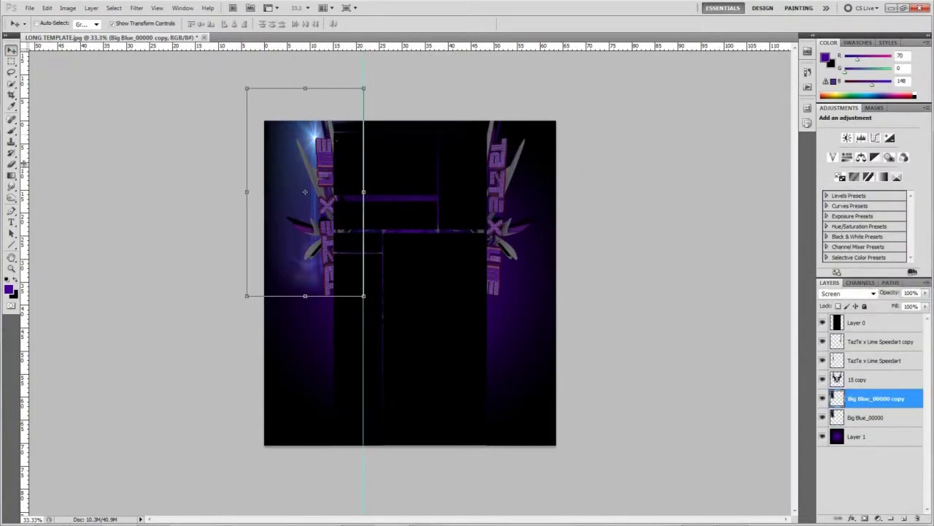
{"action": "left_click_drag", "start_coordinate": [305, 192], "coordinate": [184, 142]}
{"action": "left_click_drag", "start_coordinate": [188, 195], "coordinate": [518, 192]}
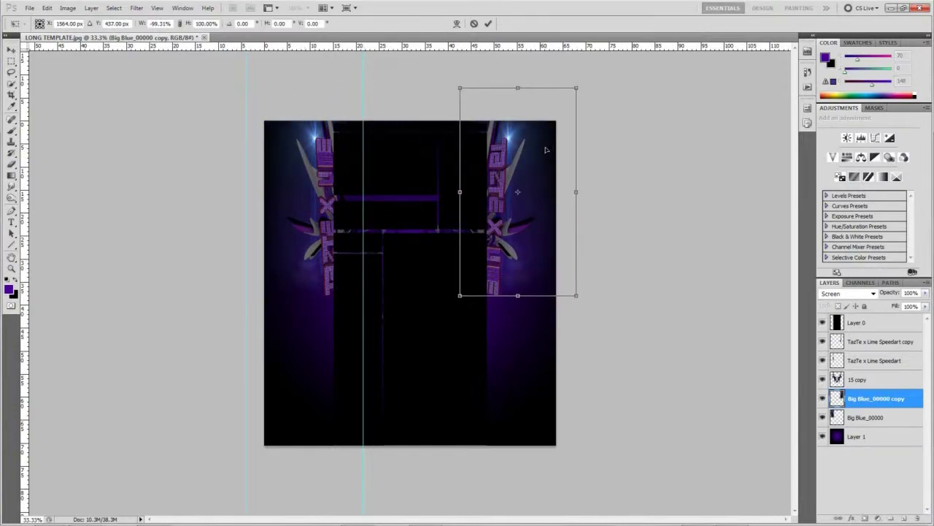
{"action": "left_click", "coordinate": [865, 417]}
{"action": "left_click_drag", "start_coordinate": [531, 45], "coordinate": [531, 87]}
{"action": "left_click", "coordinate": [863, 399]}
{"action": "left_click", "coordinate": [865, 417]}
{"action": "left_click", "coordinate": [865, 483]}
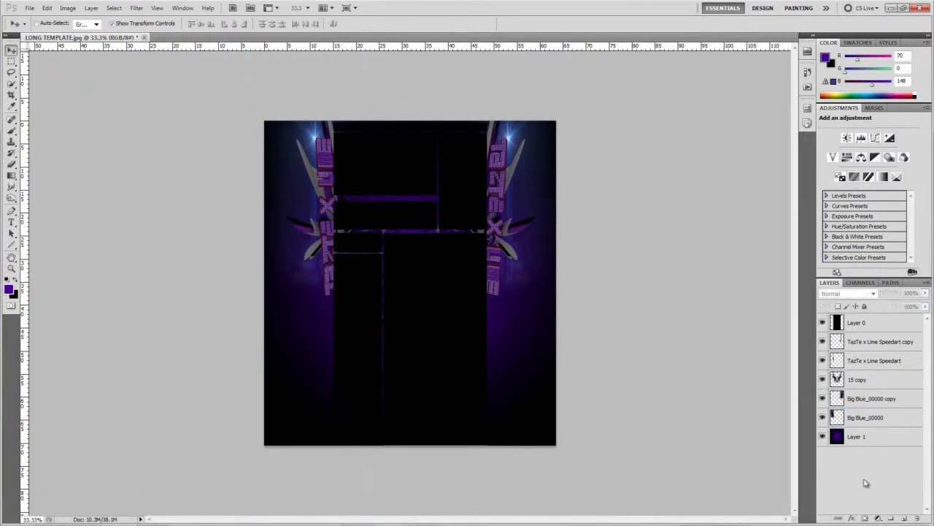
Place the blue flare image onto the poster in Screen mode and rasterize its layer.
{"action": "left_click", "coordinate": [226, 513]}
{"action": "scroll", "coordinate": [542, 217], "scroll_direction": "down", "scroll_amount": 3}
{"action": "scroll", "coordinate": [542, 218], "scroll_direction": "up", "scroll_amount": 3}
{"action": "left_click", "coordinate": [196, 320]}
{"action": "key", "text": "shift+alt+s"}
{"action": "key", "text": "Return"}
{"action": "key", "text": "b"}
{"action": "left_click", "coordinate": [694, 359]}
{"action": "key", "text": "Return"}
Rotate the flare vertical over the left strip and move its layer down above the background.
{"action": "key", "text": "ctrl+t"}
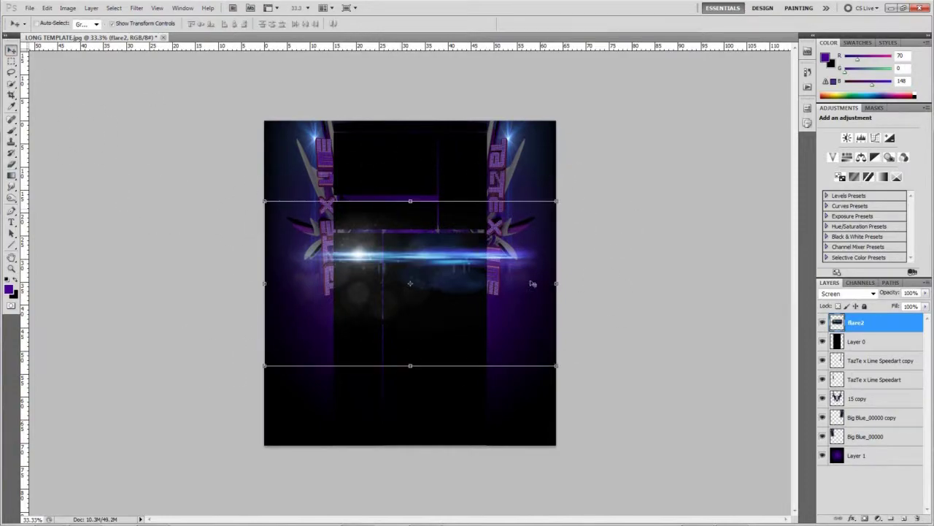
{"action": "left_click_drag", "start_coordinate": [577, 332], "coordinate": [449, 111]}
{"action": "left_click_drag", "start_coordinate": [417, 271], "coordinate": [345, 239]}
{"action": "key", "text": "Return"}
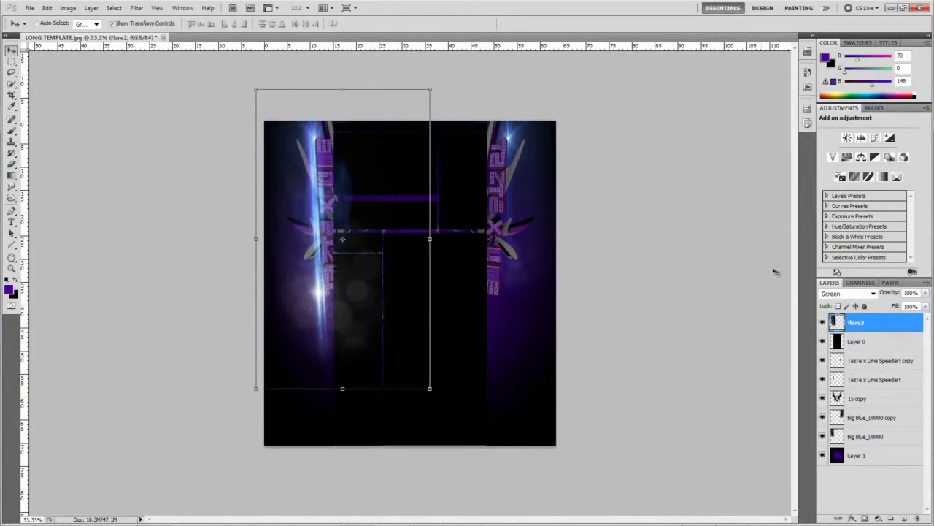
{"action": "left_click_drag", "start_coordinate": [869, 386], "coordinate": [869, 445]}
{"action": "key", "text": "ctrl+t"}
{"action": "left_click_drag", "start_coordinate": [355, 265], "coordinate": [353, 302]}
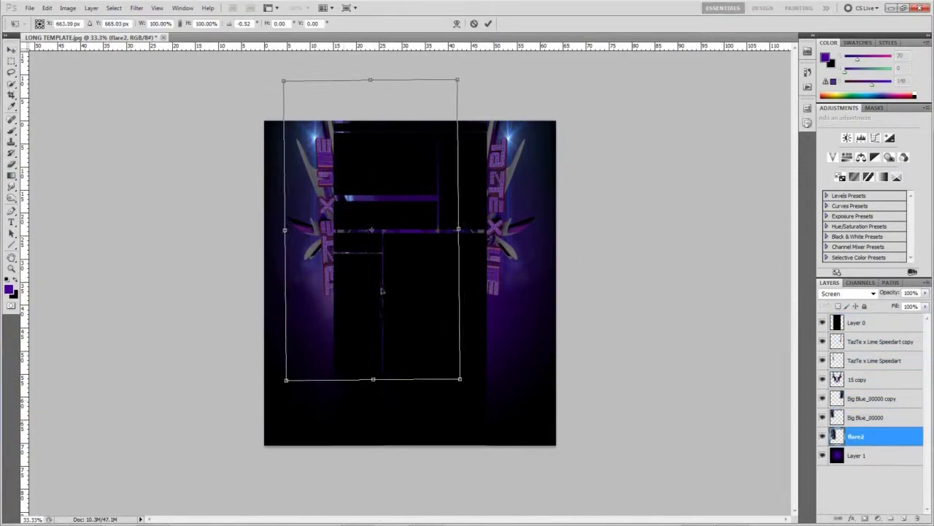
{"action": "left_click", "coordinate": [489, 24]}
Duplicate the flare and mirror the copy onto the right side strip.
{"action": "right_click", "coordinate": [857, 436]}
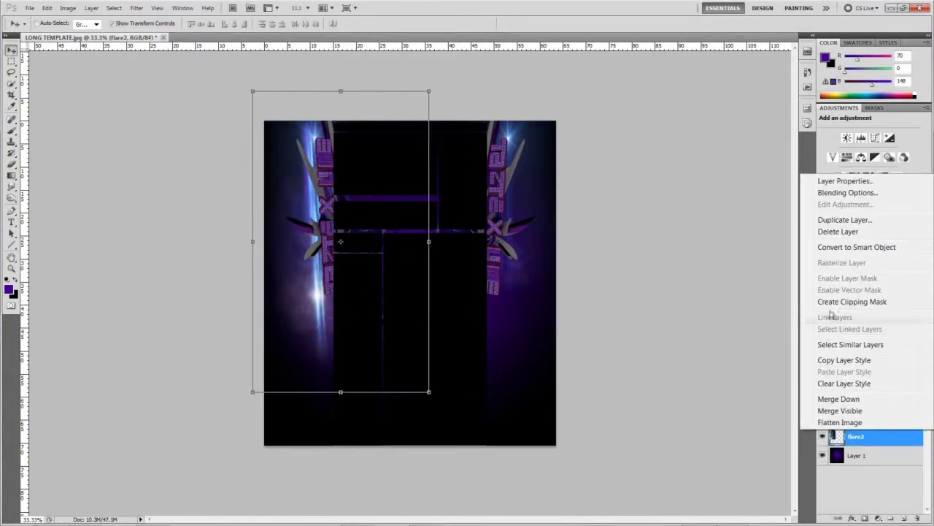
{"action": "key", "text": "ctrl+j"}
{"action": "left_click_drag", "start_coordinate": [420, 181], "coordinate": [428, 181]}
{"action": "key", "text": "ctrl+t"}
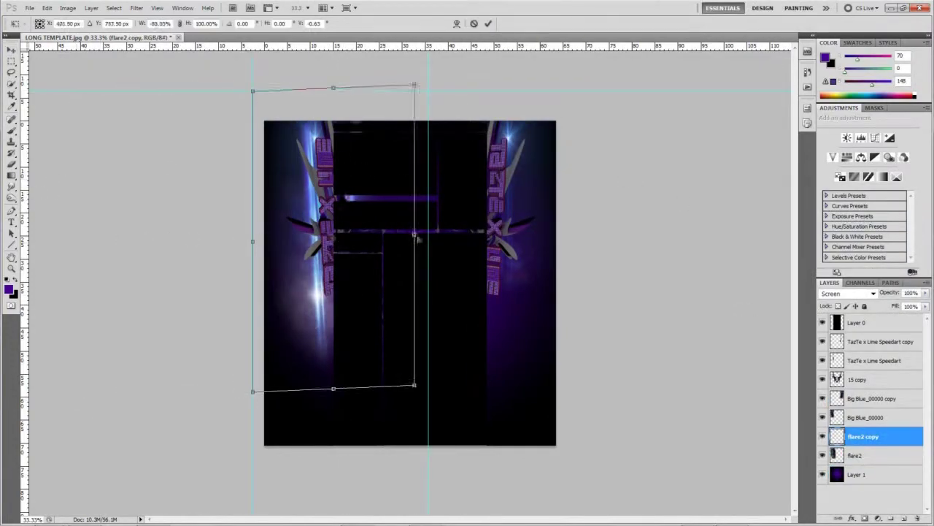
{"action": "left_click_drag", "start_coordinate": [252, 241], "coordinate": [541, 224]}
{"action": "left_click", "coordinate": [489, 24]}
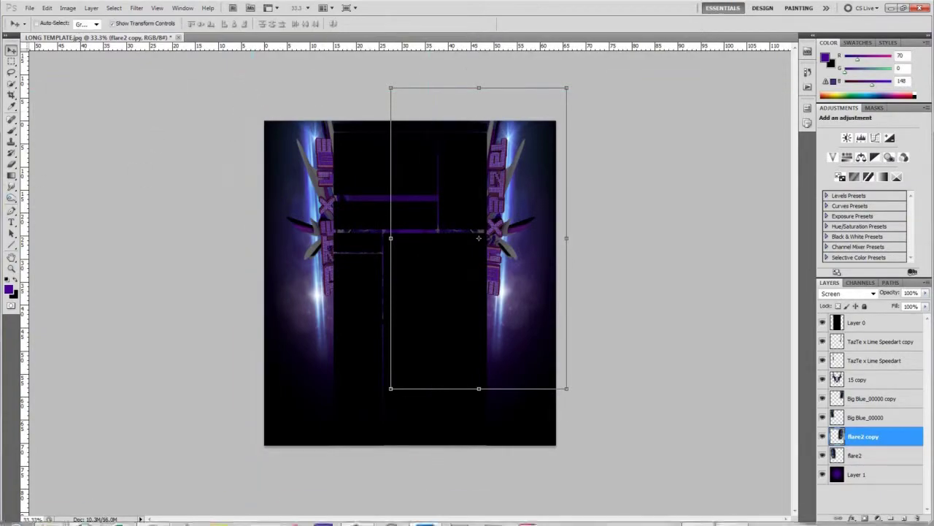
{"action": "left_click", "coordinate": [146, 183]}
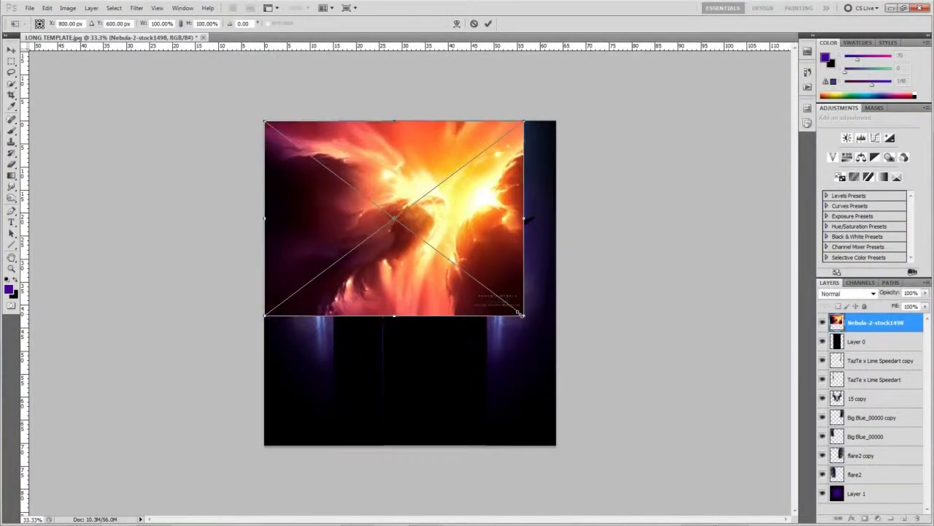
Move the placed nebula layer below the other layers and change its blend mode.
{"action": "left_click_drag", "start_coordinate": [876, 322], "coordinate": [876, 474]}
{"action": "right_click", "coordinate": [873, 474]}
{"action": "left_click", "coordinate": [847, 293]}
{"action": "left_click", "coordinate": [847, 293]}
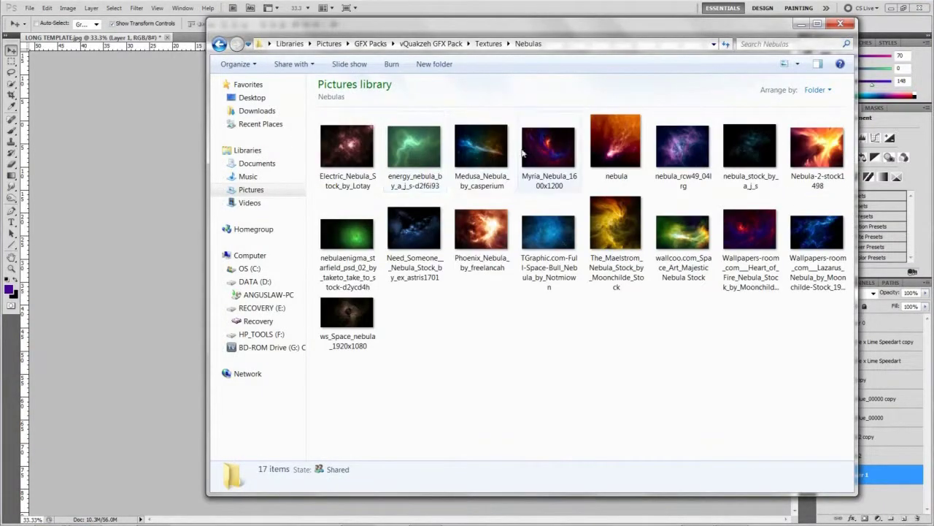
Place the Myria nebula, enlarge it at the lower left, and set it to Screen.
{"action": "left_click_drag", "start_coordinate": [548, 150], "coordinate": [511, 370]}
{"action": "left_click_drag", "start_coordinate": [575, 454], "coordinate": [650, 511]}
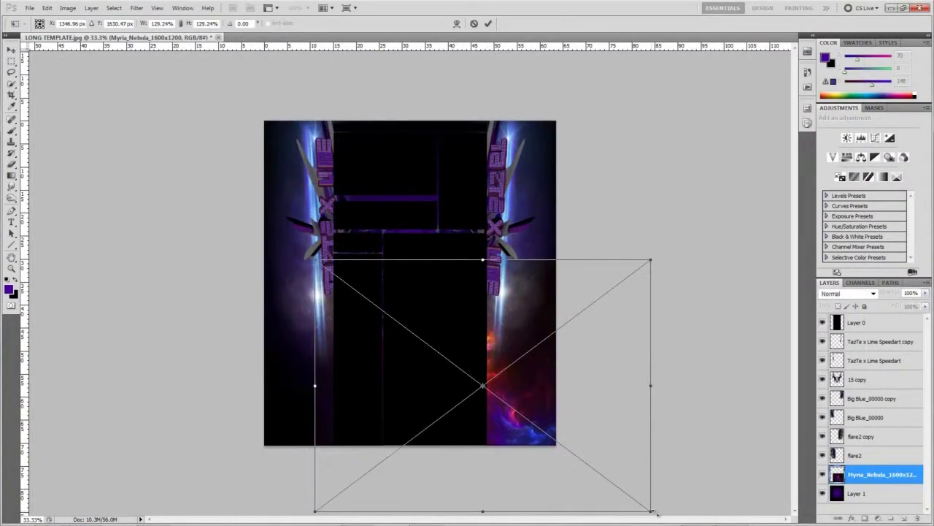
{"action": "left_click_drag", "start_coordinate": [581, 416], "coordinate": [407, 406]}
{"action": "key", "text": "Return"}
{"action": "left_click", "coordinate": [849, 293]}
{"action": "left_click", "coordinate": [830, 103]}
Duplicate the Myria nebula and mirror the copy onto the lower right strip.
{"action": "right_click", "coordinate": [876, 475]}
{"action": "left_click", "coordinate": [229, 268]}
{"action": "right_click", "coordinate": [876, 474]}
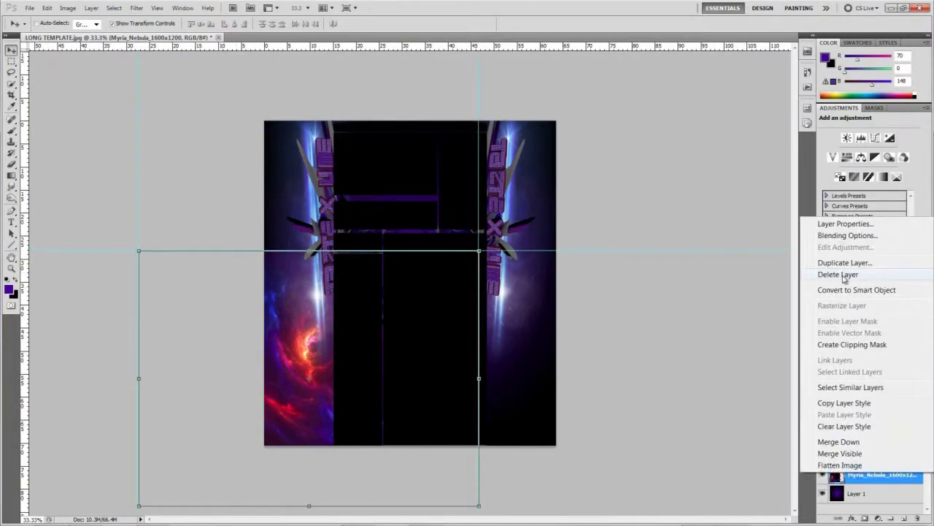
{"action": "key", "text": "ctrl+j"}
{"action": "key", "text": "ctrl+minus"}
{"action": "key", "text": "ctrl+minus"}
{"action": "key", "text": "ctrl+minus"}
{"action": "left_click_drag", "start_coordinate": [180, 319], "coordinate": [436, 320]}
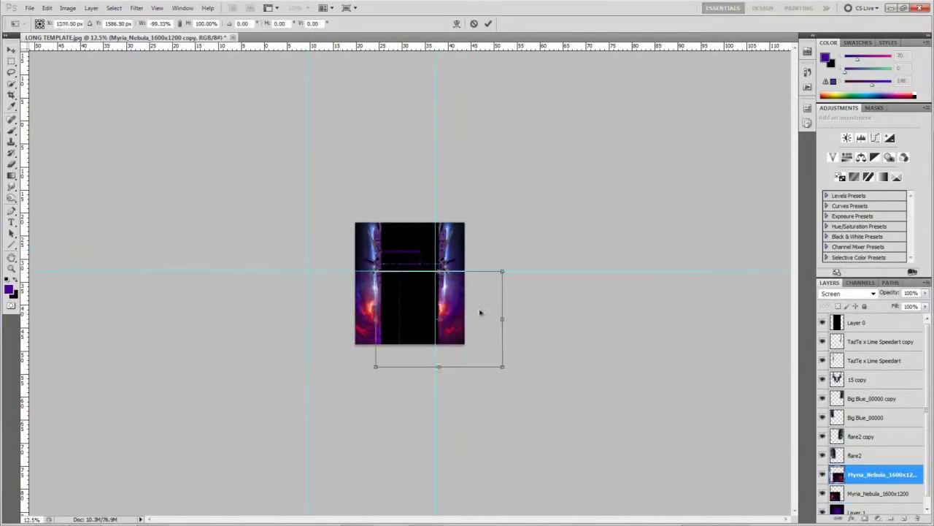
{"action": "key", "text": "ctrl+plus"}
{"action": "key", "text": "ctrl+plus"}
{"action": "key", "text": "ctrl+plus"}
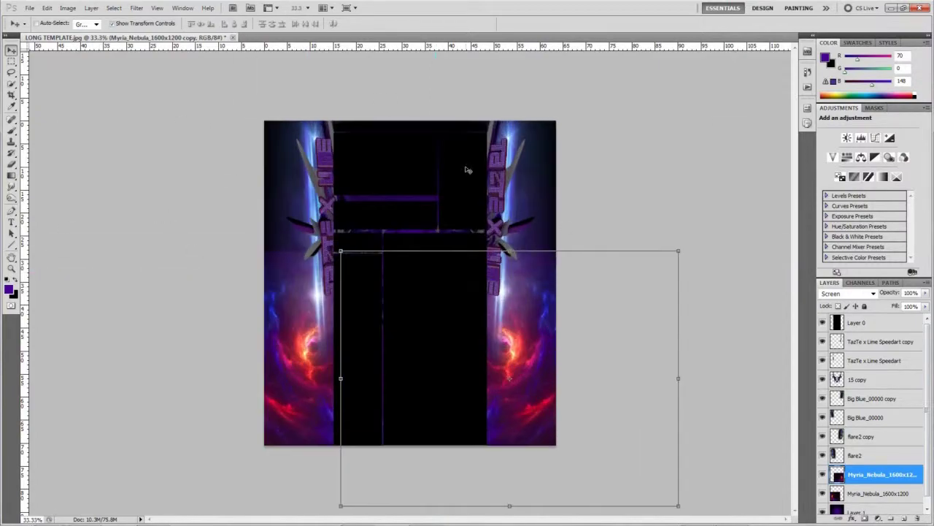
{"action": "key", "text": "b"}
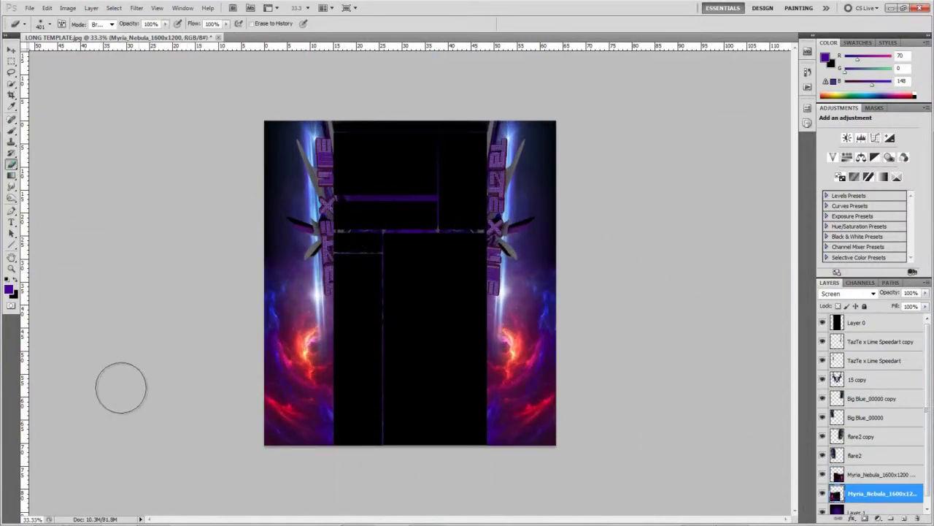
{"action": "left_click", "coordinate": [858, 322]}
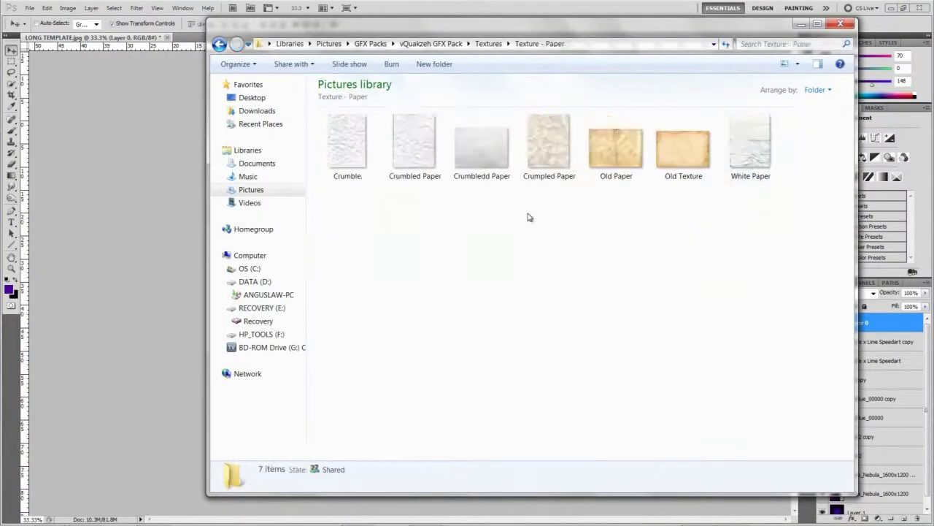
Place the Crumpled Paper texture across the canvas, move it to the stack bottom, and change its blend mode.
{"action": "left_click_drag", "start_coordinate": [346, 146], "coordinate": [291, 144]}
{"action": "key", "text": "Escape"}
{"action": "key", "text": "alt+Tab"}
{"action": "left_click_drag", "start_coordinate": [435, 209], "coordinate": [321, 175]}
{"action": "key", "text": "Return"}
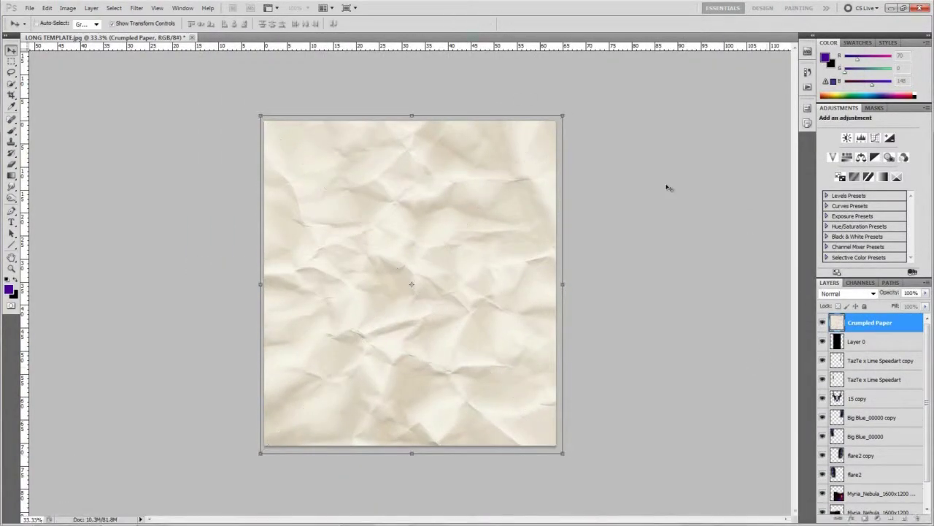
{"action": "left_click_drag", "start_coordinate": [888, 517], "coordinate": [875, 500]}
{"action": "left_click", "coordinate": [872, 293]}
{"action": "left_click", "coordinate": [839, 55]}
{"action": "key", "text": "alt+Tab"}
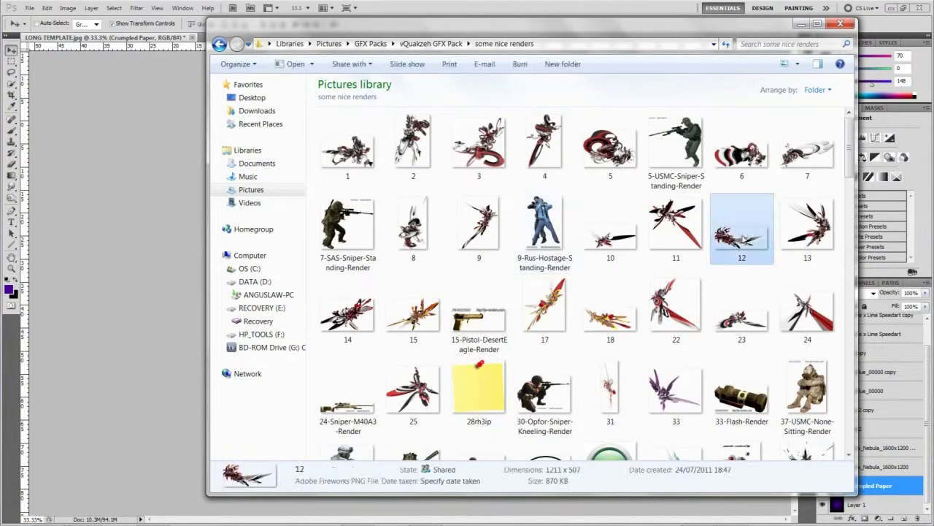
Place render 12 rotated at the lower left, below the black panel, in Screen mode.
{"action": "left_click_drag", "start_coordinate": [742, 226], "coordinate": [316, 305]}
{"action": "left_click", "coordinate": [489, 24]}
{"action": "left_click_drag", "start_coordinate": [854, 486], "coordinate": [865, 322]}
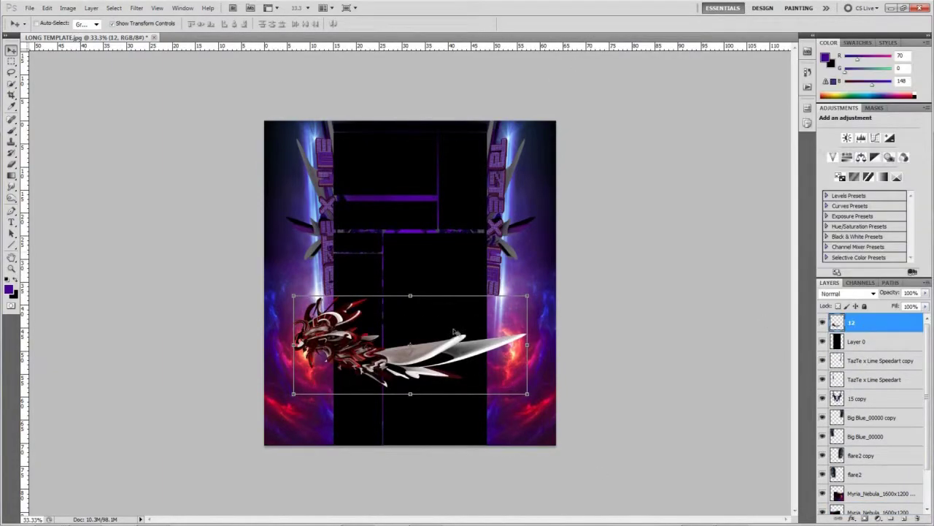
{"action": "left_click_drag", "start_coordinate": [536, 288], "coordinate": [563, 142]}
{"action": "key", "text": "Return"}
{"action": "left_click_drag", "start_coordinate": [854, 322], "coordinate": [860, 353]}
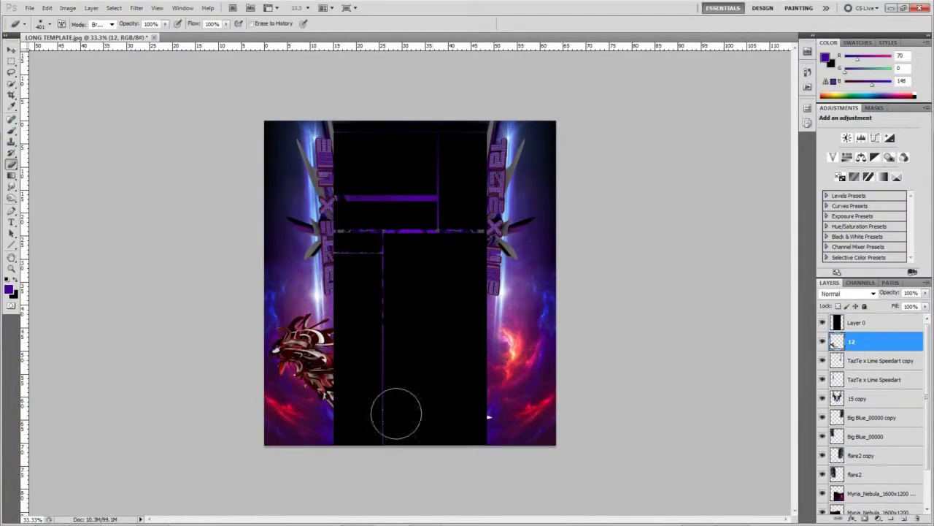
{"action": "left_click", "coordinate": [847, 292]}
{"action": "left_click", "coordinate": [861, 272]}
{"action": "left_click", "coordinate": [847, 293]}
{"action": "left_click", "coordinate": [850, 249]}
Duplicate render 12 and move the flipped copy to the lower right.
{"action": "right_click", "coordinate": [875, 341]}
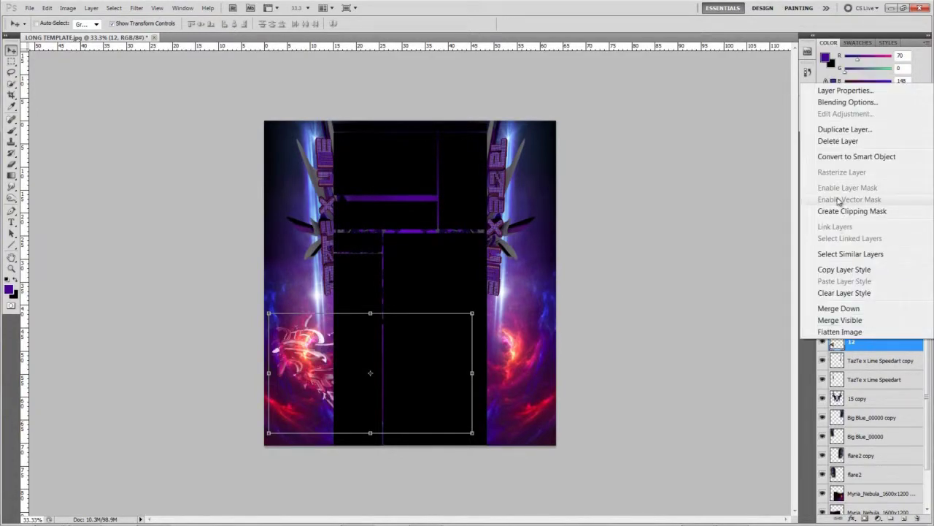
{"action": "left_click", "coordinate": [844, 129]}
{"action": "key", "text": "Return"}
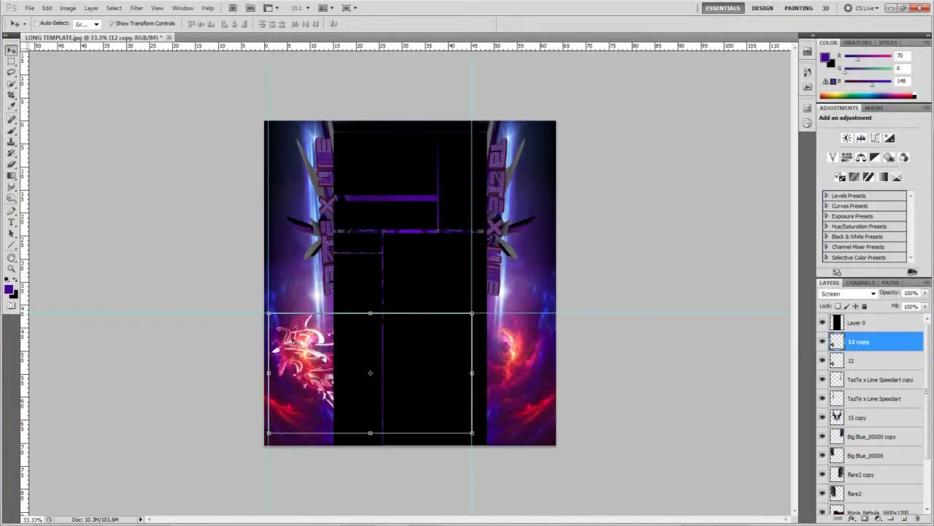
{"action": "left_click_drag", "start_coordinate": [294, 340], "coordinate": [201, 336]}
{"action": "left_click_drag", "start_coordinate": [473, 375], "coordinate": [520, 373]}
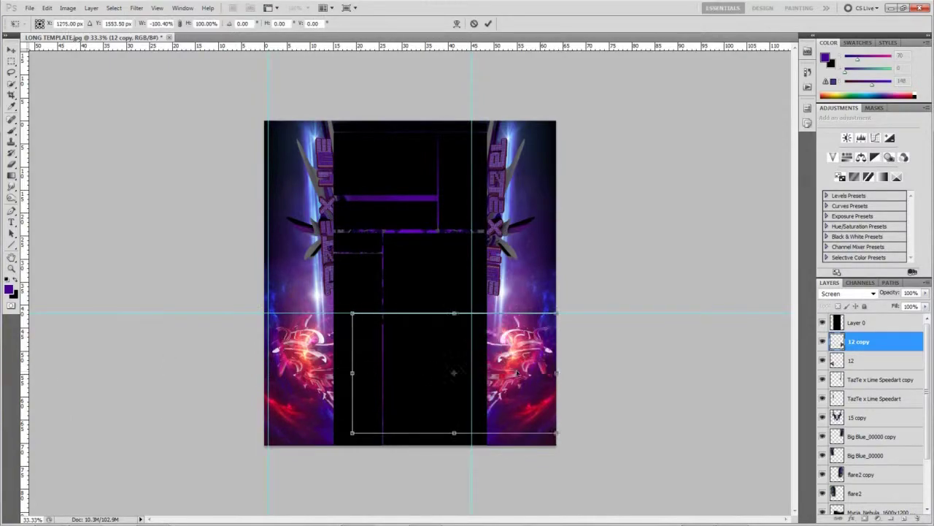
{"action": "left_click", "coordinate": [488, 24]}
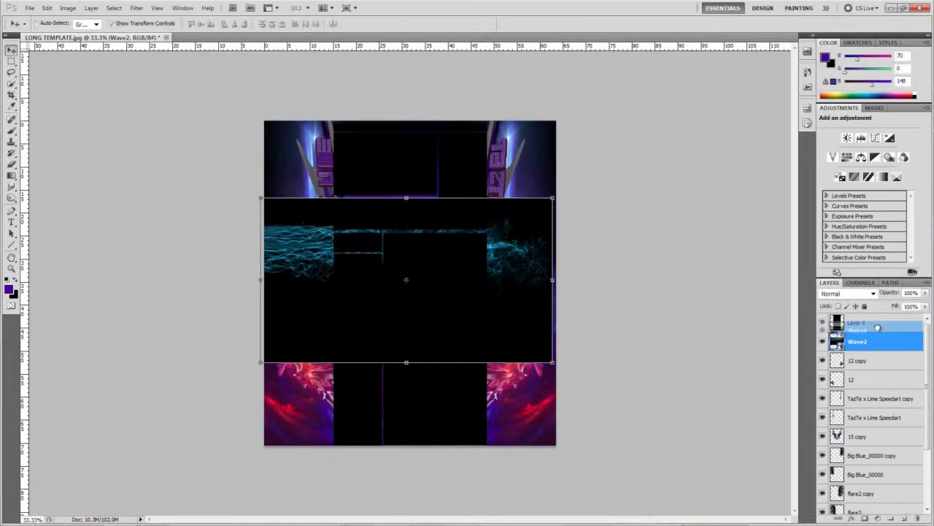
Set Wave2 to Screen, rotate it vertical on the left edge below the flares, at 50% opacity.
{"action": "left_click_drag", "start_coordinate": [877, 327], "coordinate": [878, 322]}
{"action": "key", "text": "shift+alt+s"}
{"action": "key", "text": "ctrl+t"}
{"action": "left_click_drag", "start_coordinate": [562, 219], "coordinate": [407, 117]}
{"action": "left_click_drag", "start_coordinate": [406, 279], "coordinate": [316, 299]}
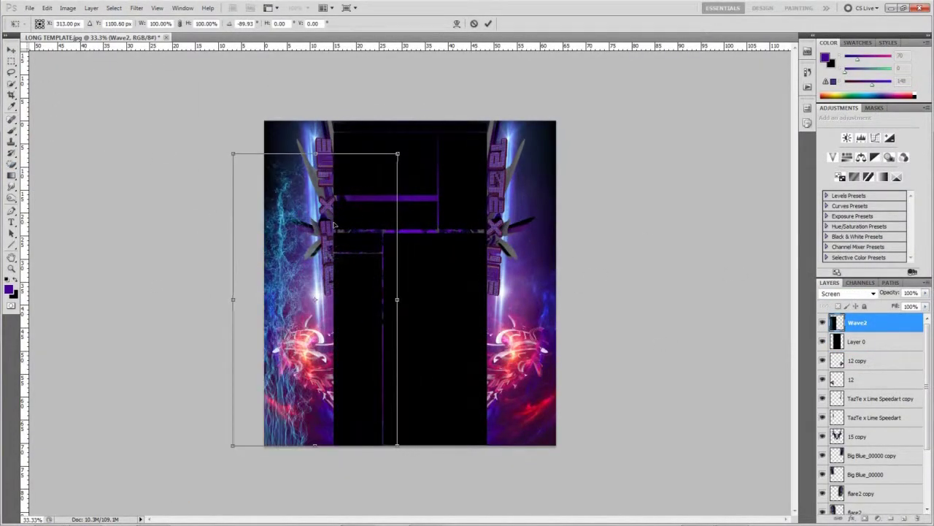
{"action": "key", "text": "Return"}
{"action": "left_click_drag", "start_coordinate": [868, 322], "coordinate": [868, 349]}
{"action": "left_click_drag", "start_coordinate": [871, 383], "coordinate": [876, 431]}
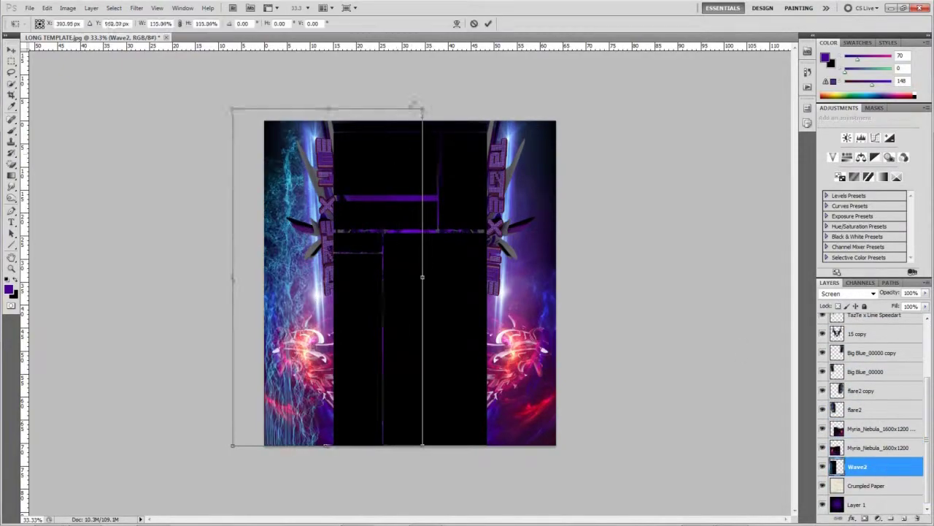
{"action": "key", "text": "5"}
Duplicate the wave, mirror the copy to the right edge, and start Save As in the Youtube folder.
{"action": "right_click", "coordinate": [869, 467]}
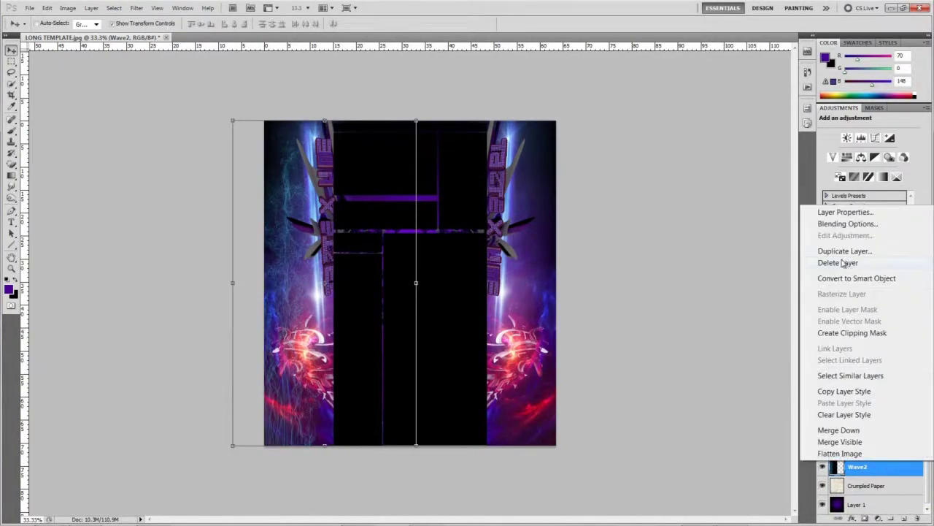
{"action": "left_click", "coordinate": [855, 251]}
{"action": "key", "text": "Return"}
{"action": "left_click_drag", "start_coordinate": [419, 157], "coordinate": [109, 289]}
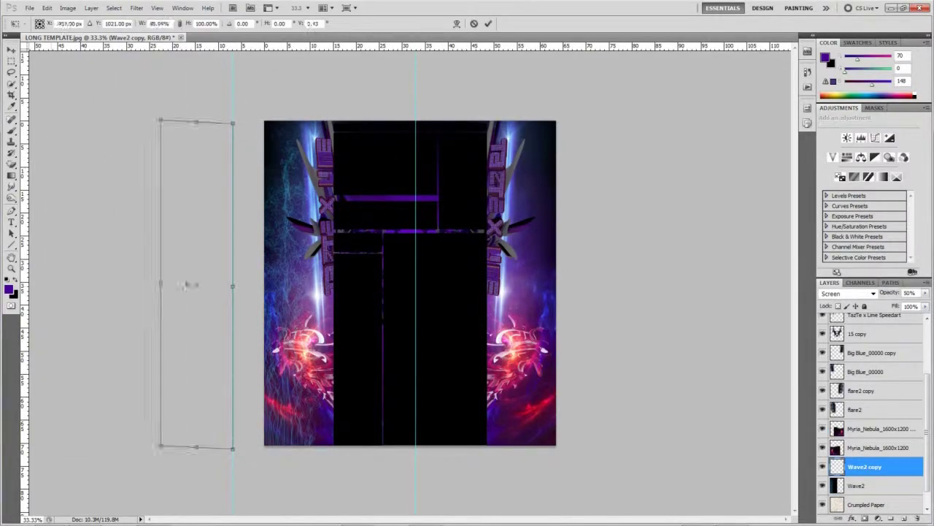
{"action": "left_click_drag", "start_coordinate": [352, 216], "coordinate": [535, 216]}
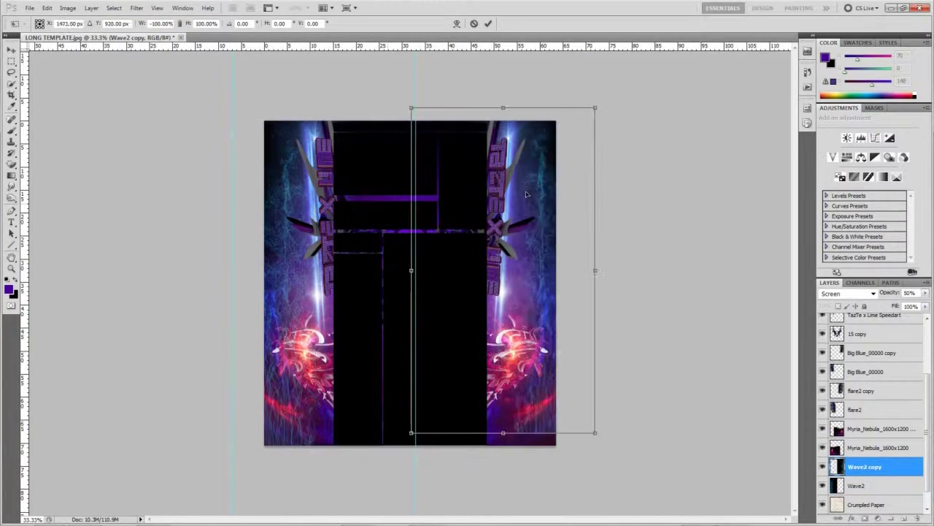
{"action": "key", "text": "Return"}
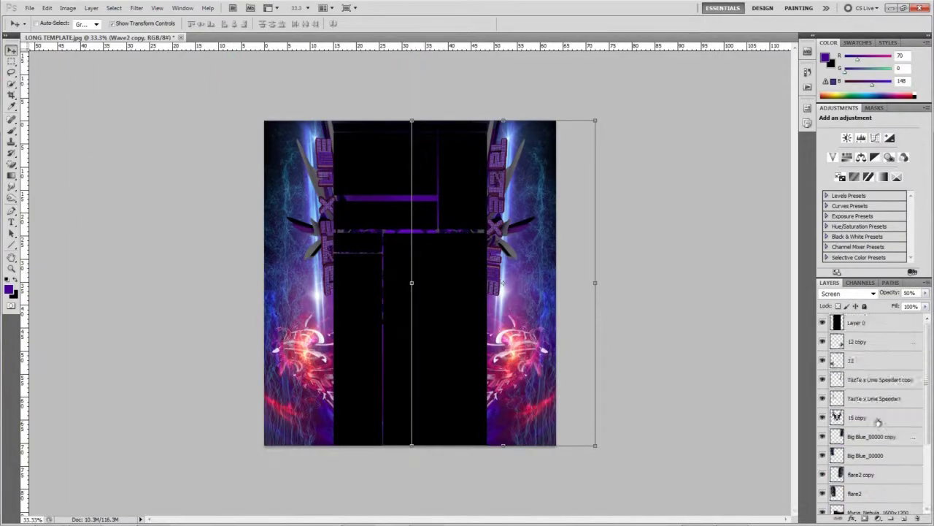
{"action": "key", "text": "ctrl+shift+s"}
{"action": "double_click", "coordinate": [451, 229]}
Name the file 'TazTe x Lime' and save it.
{"action": "type", "text": "TazTe x Lime"}
{"action": "left_click", "coordinate": [739, 285]}
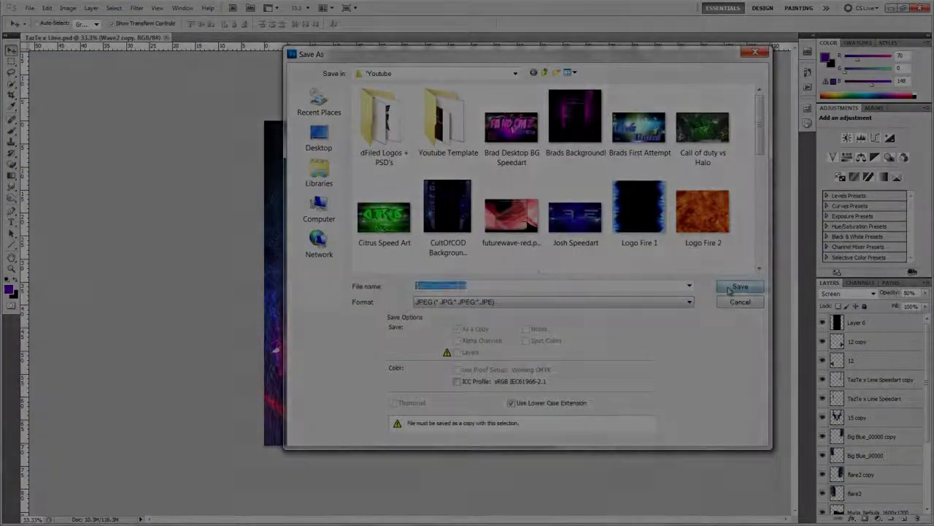